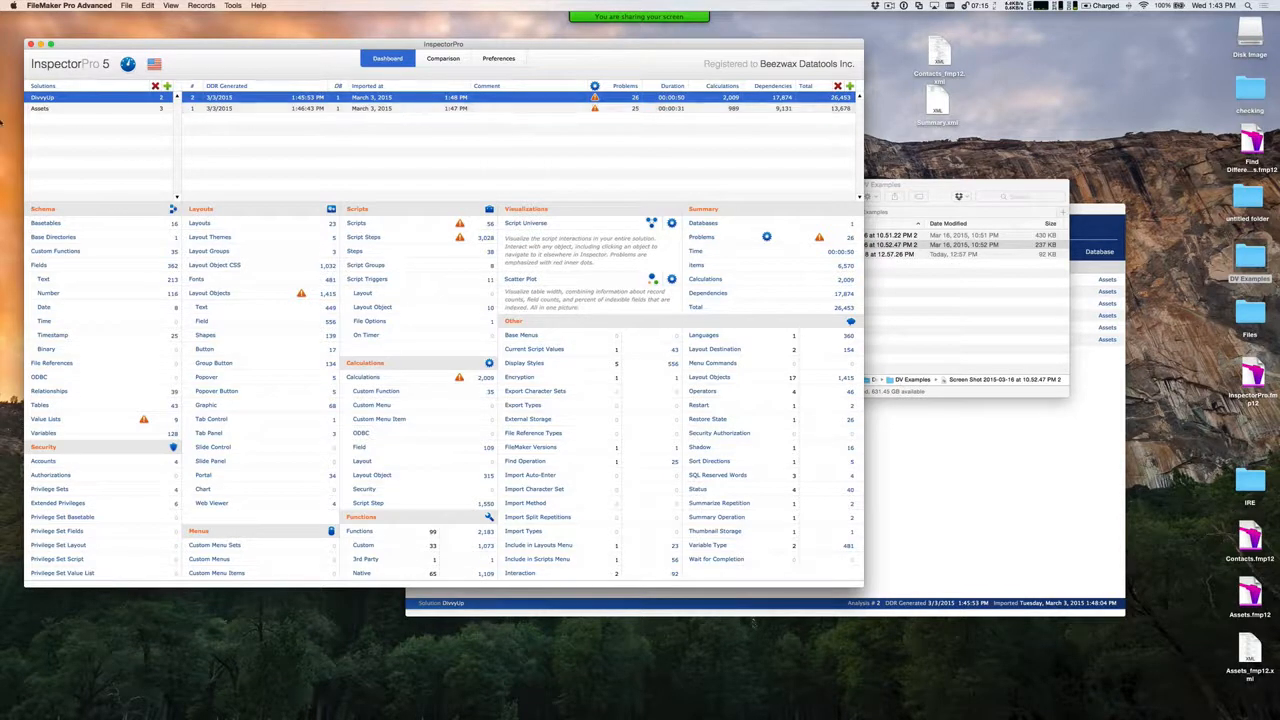
Select the Assets solution and view the dashboard figures of its analyses 001, 002 and 003
left_click(154, 112)
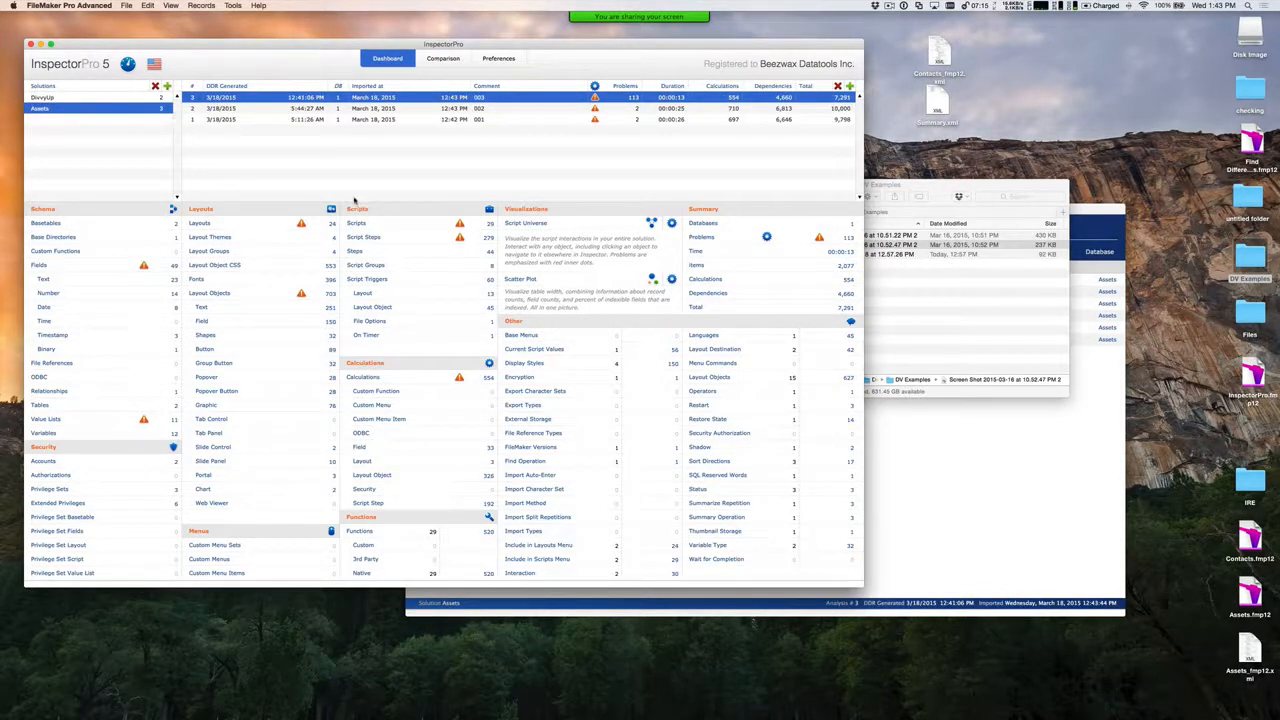
left_click(396, 120)
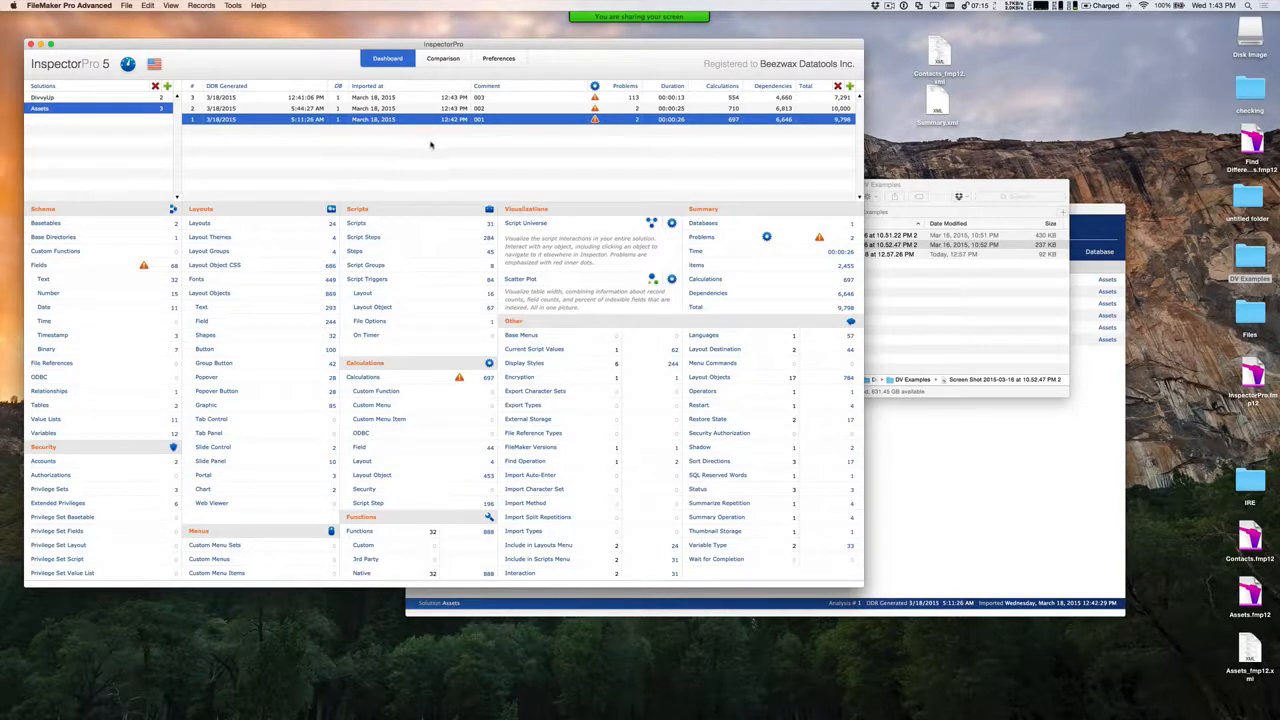
left_click(428, 108)
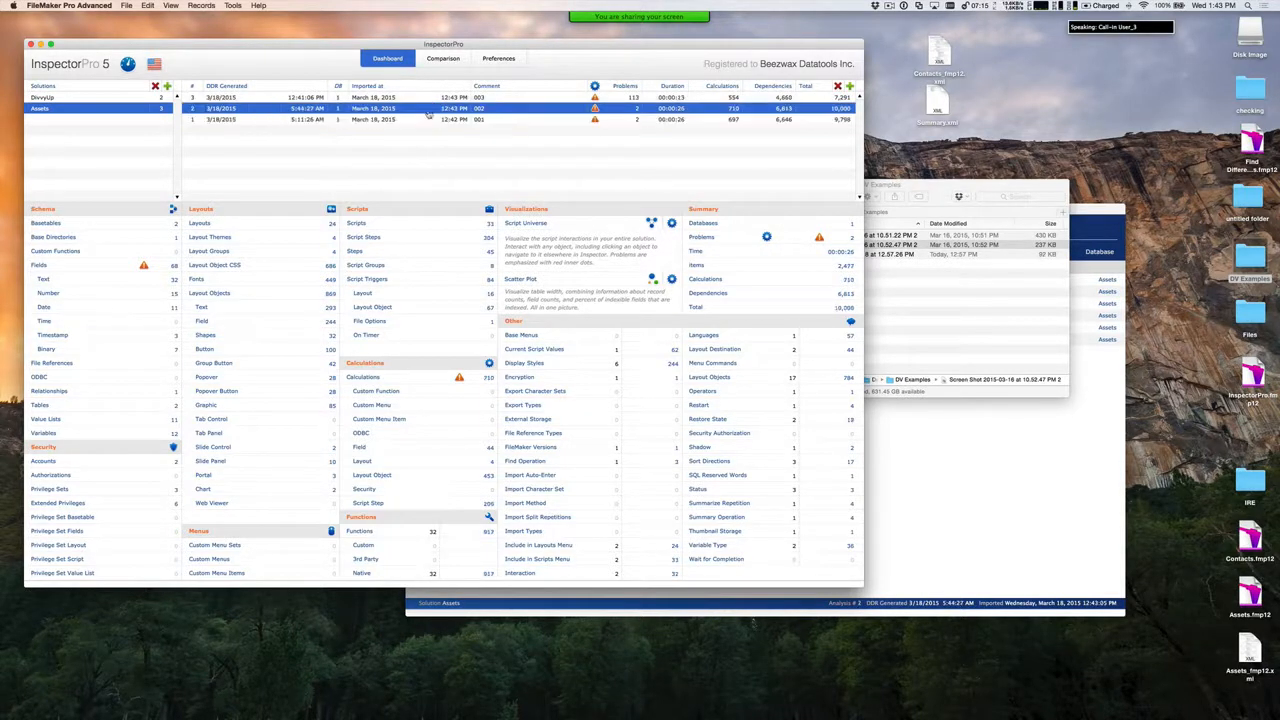
left_click(430, 98)
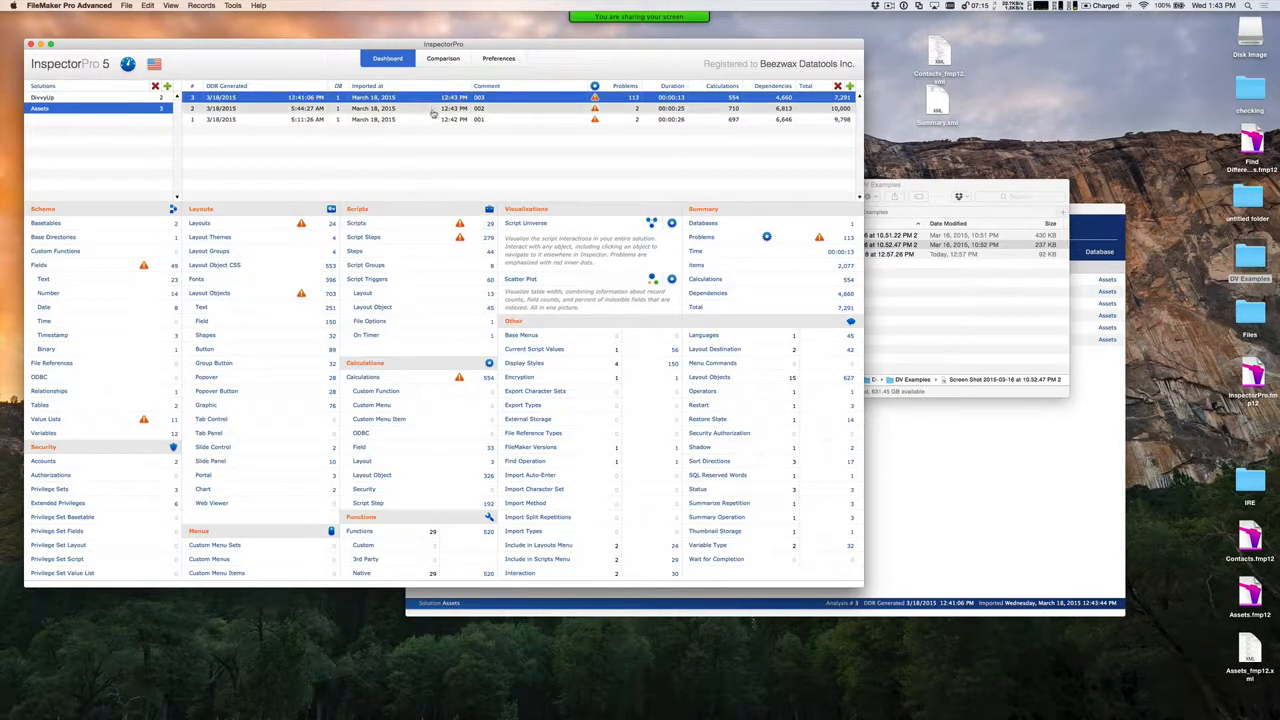
Compare Assets analysis 002 against analysis 001 and view the differences on the dashboard
left_click(444, 62)
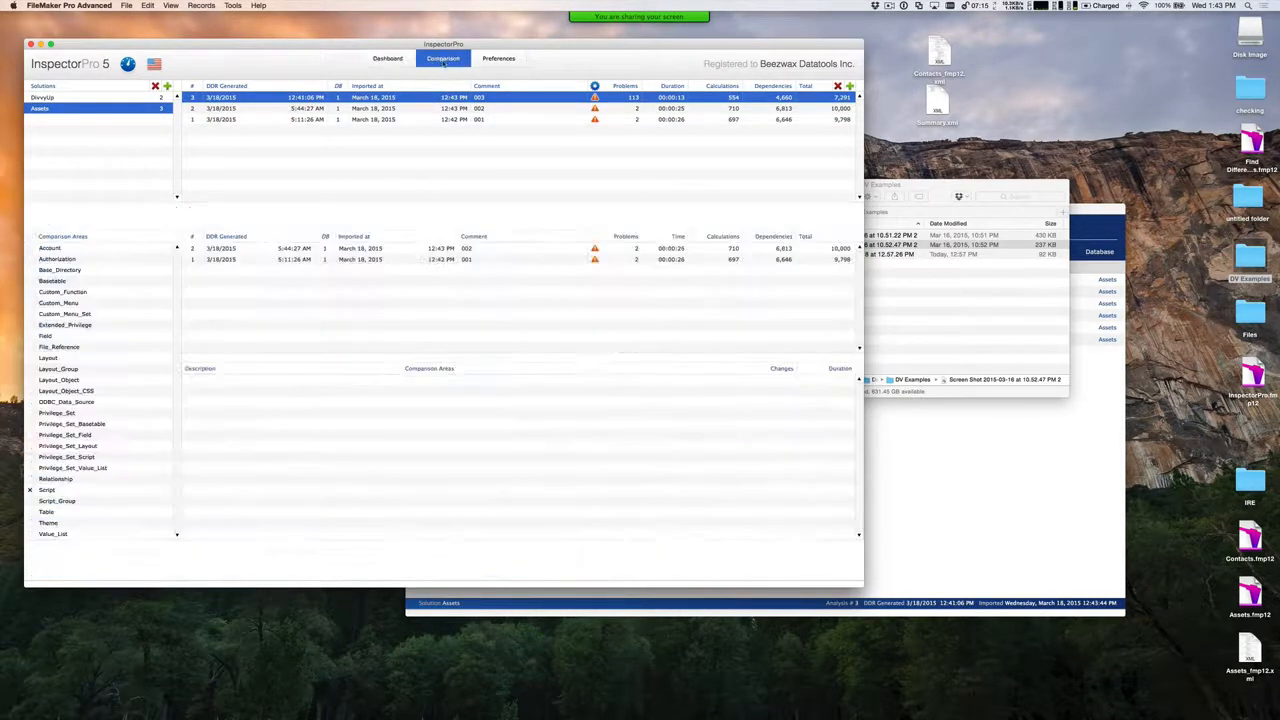
left_click(431, 111)
left_click(437, 248)
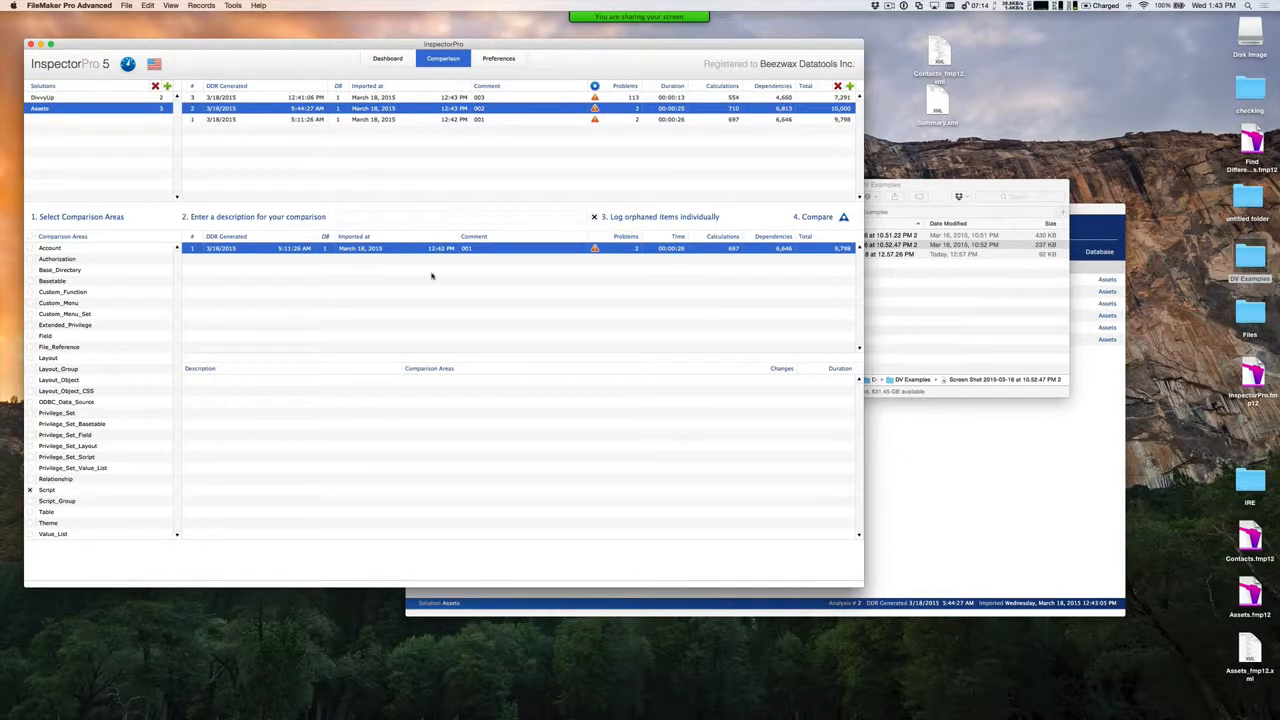
left_click(390, 60)
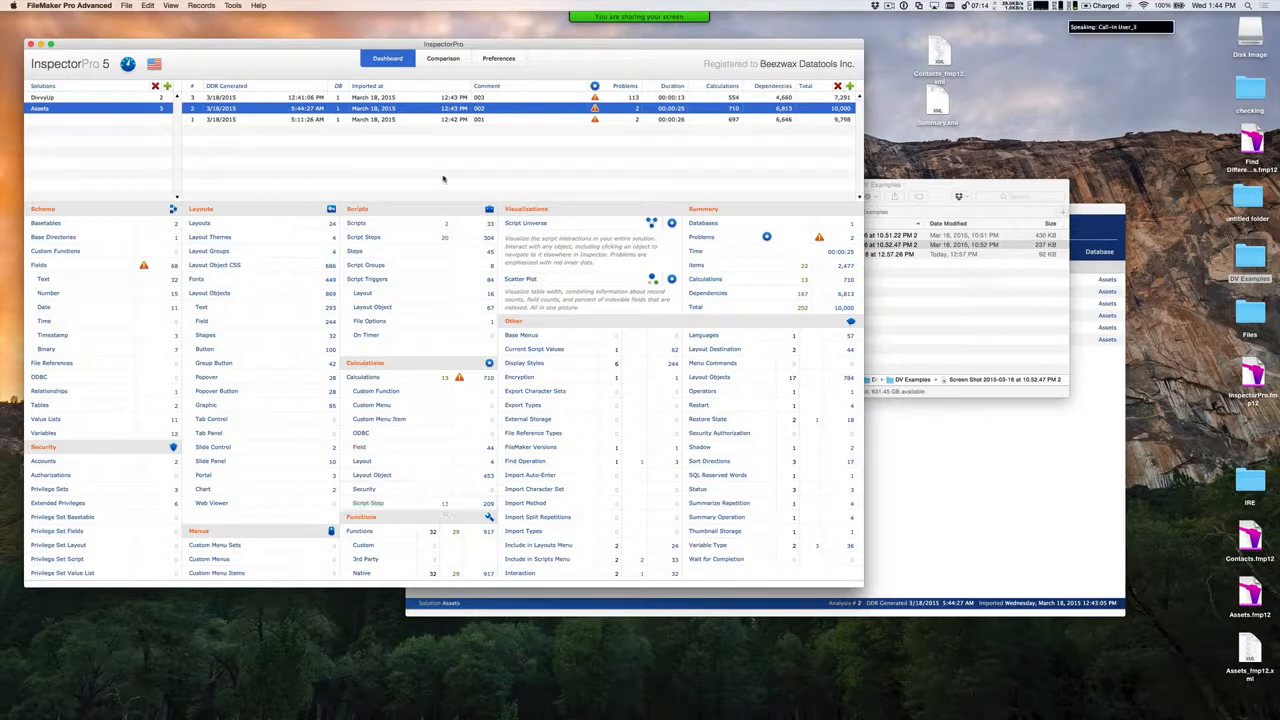
Compare Assets analysis 003 against analysis 001 and view the differences on the dashboard
left_click(443, 58)
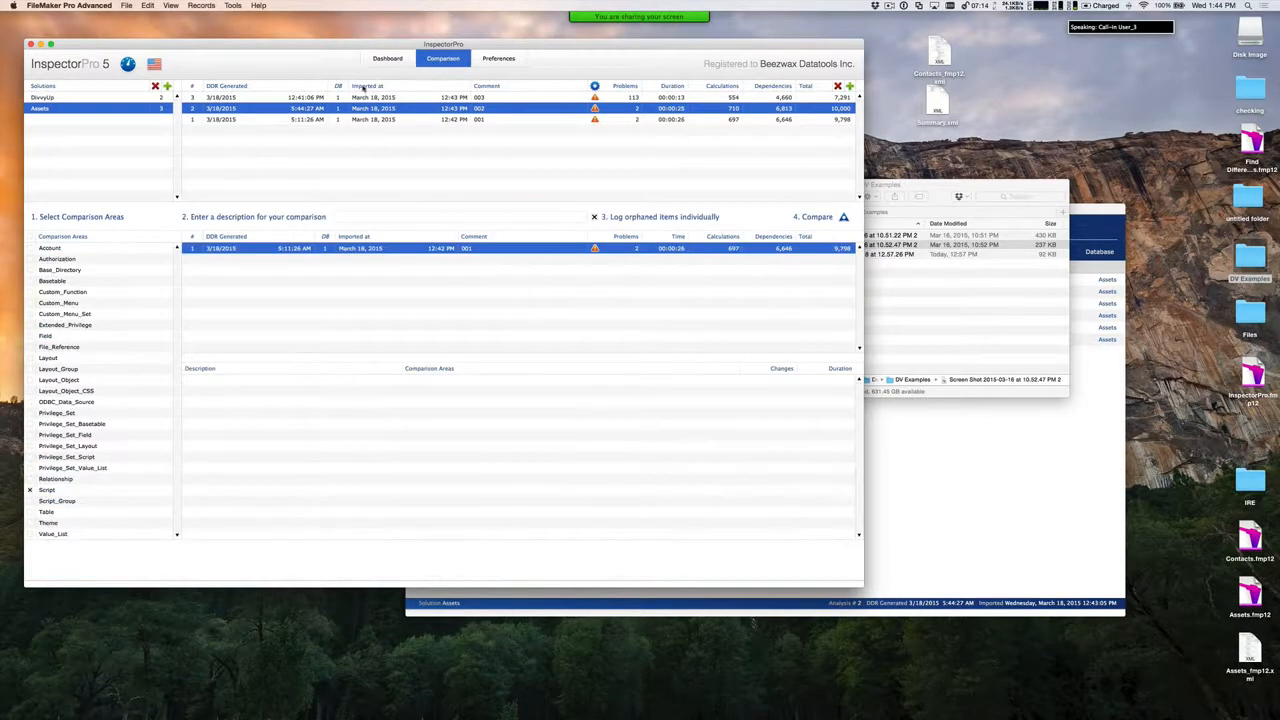
left_click(331, 100)
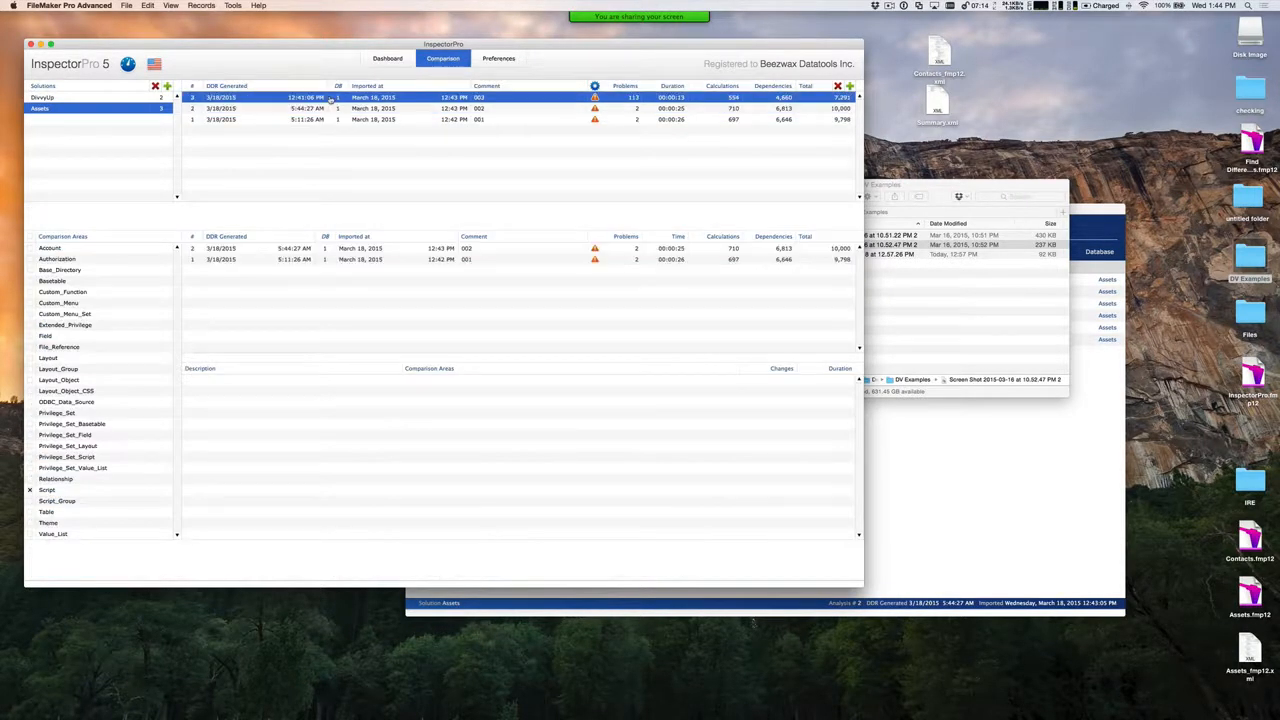
left_click(358, 259)
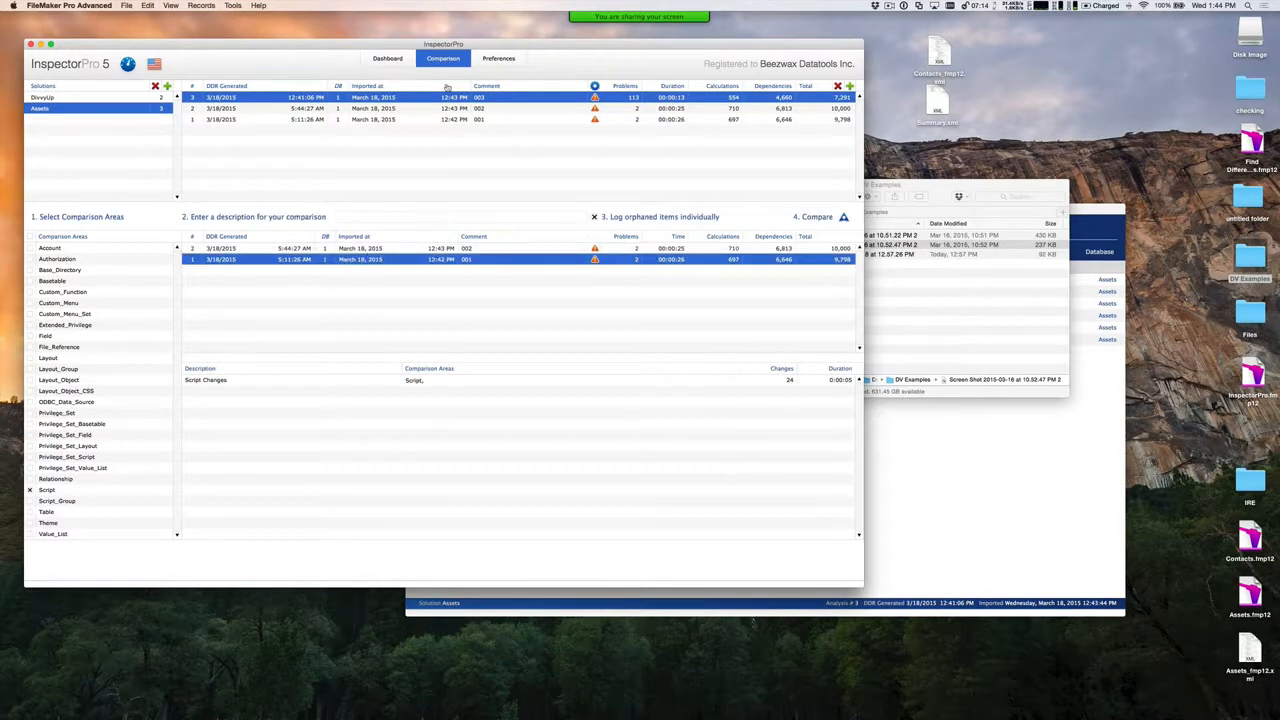
left_click(388, 58)
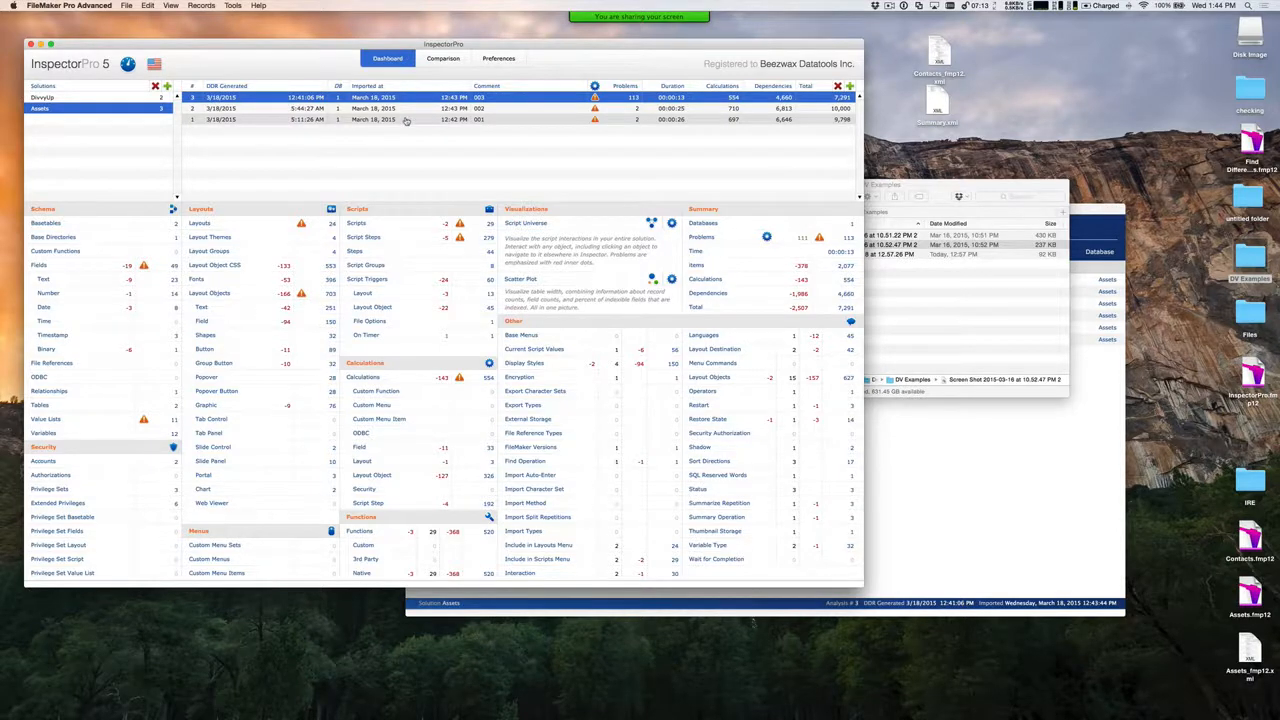
Switch the comparison back to Assets analysis 002 against analysis 001 and return to the dashboard
left_click(441, 60)
left_click(410, 109)
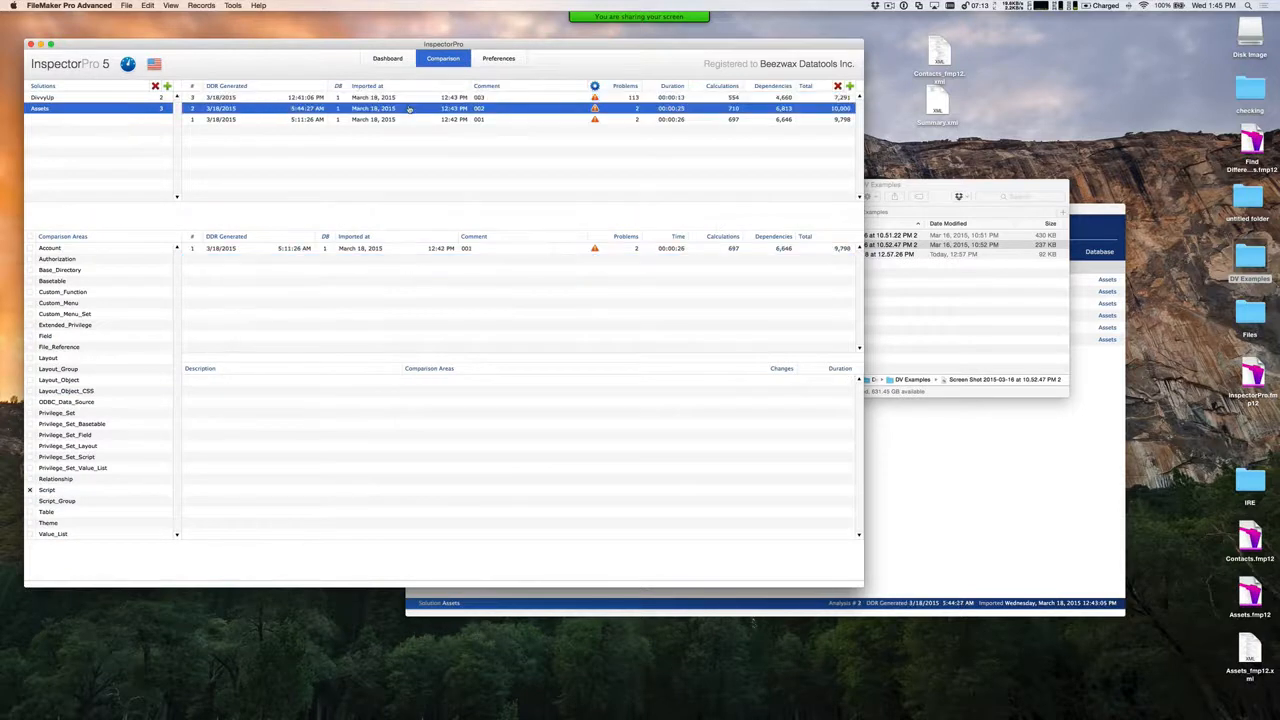
left_click(398, 247)
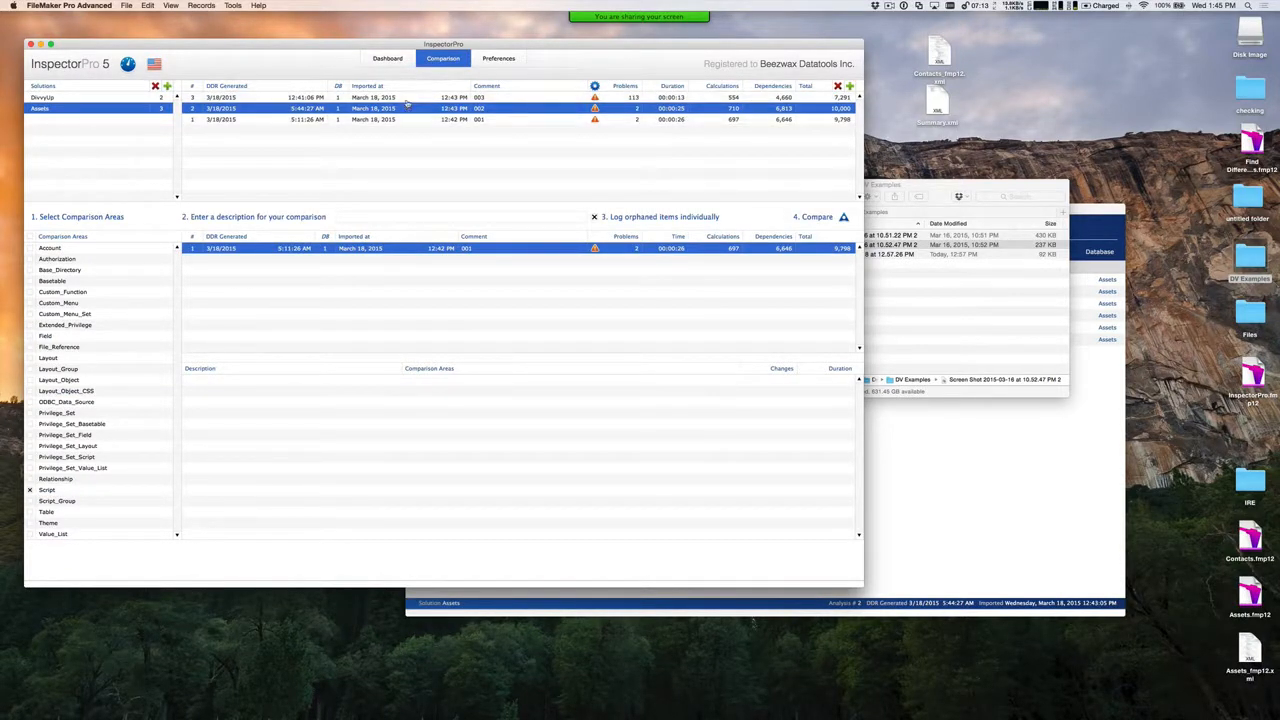
left_click(387, 59)
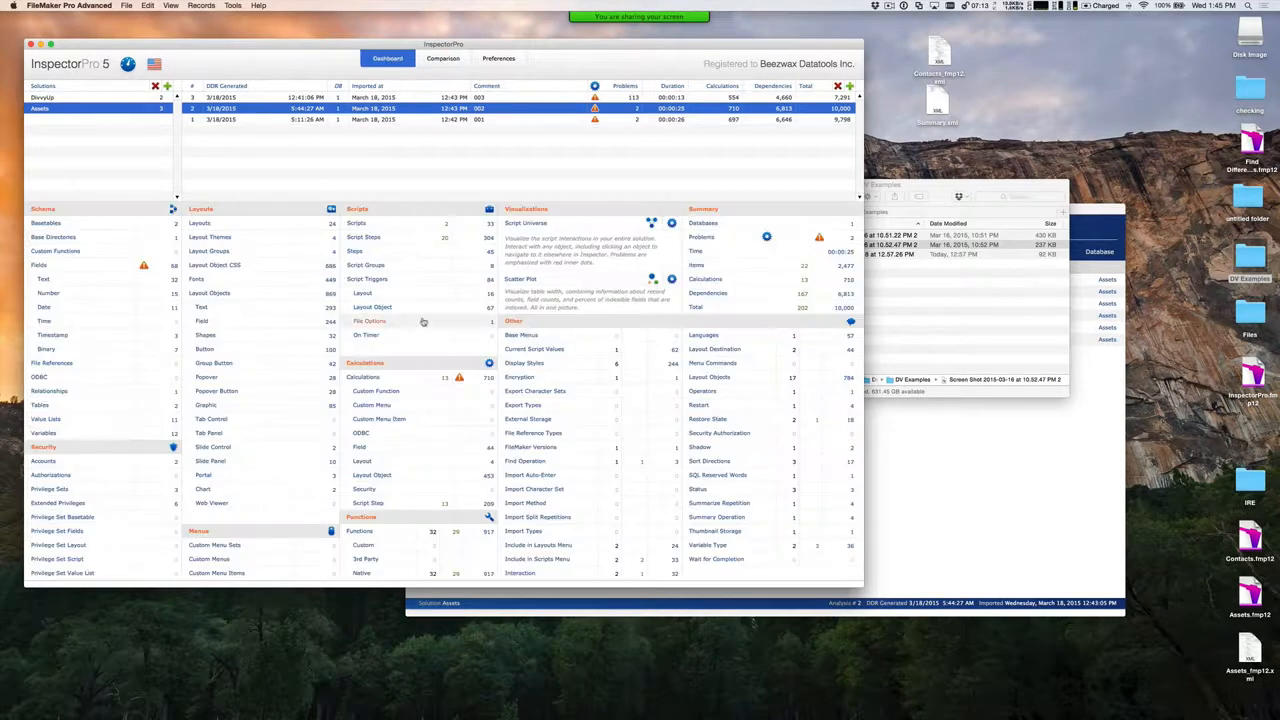
Open the Assets script list and select the added scripts Send Asset by Email and Assets Tab Filter
left_click(391, 228)
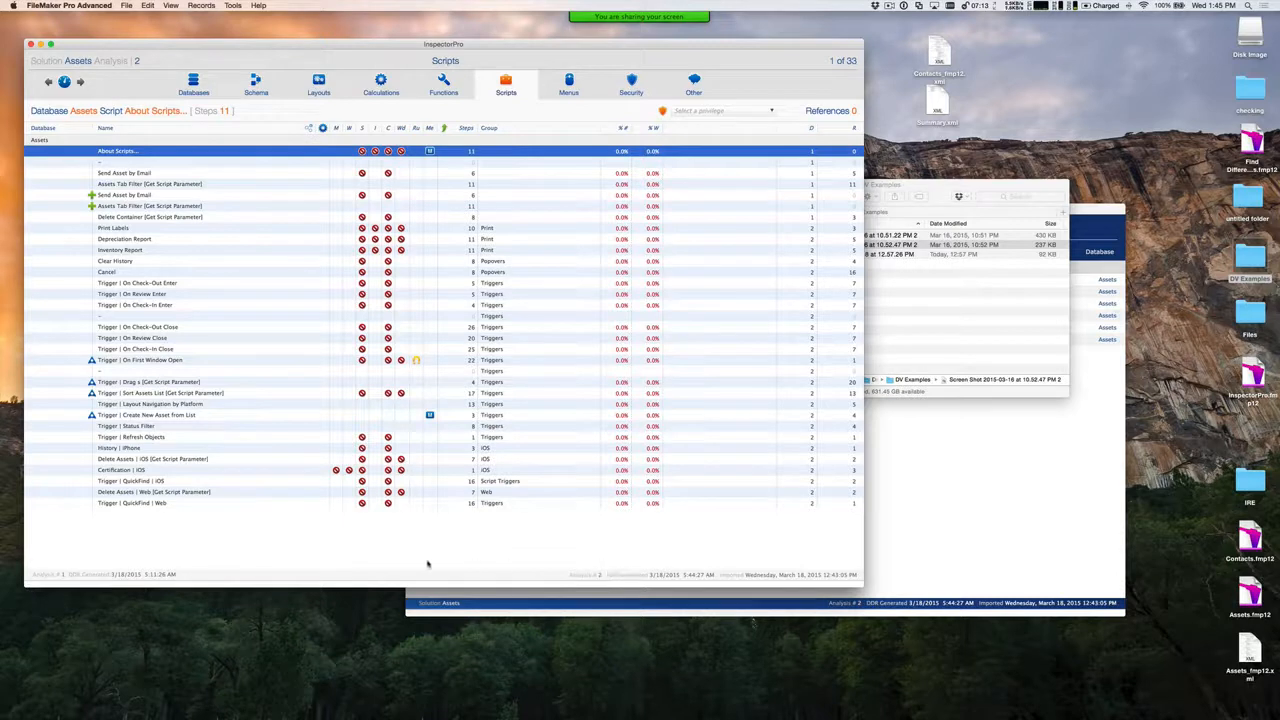
left_click(118, 195)
left_click(93, 205)
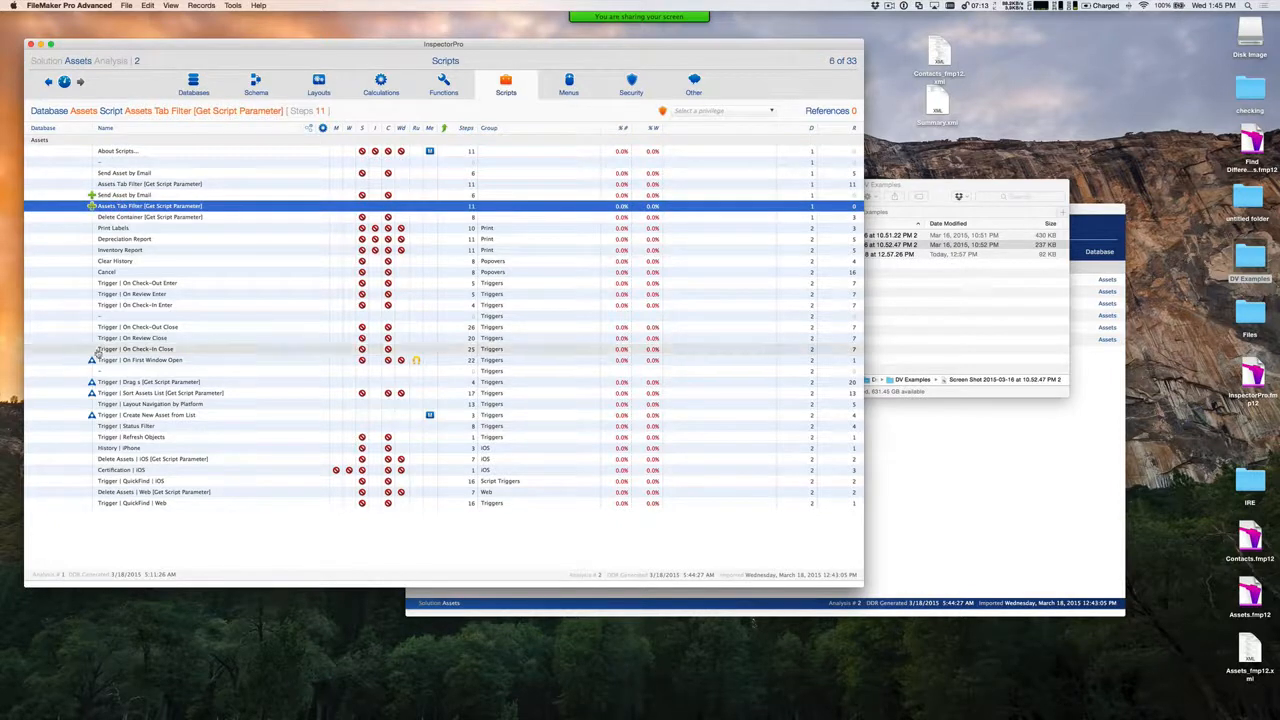
Inspect the RUN_FULL_ACCESS change of the script Trigger | On First Window Open, and close its change details
left_click(175, 362)
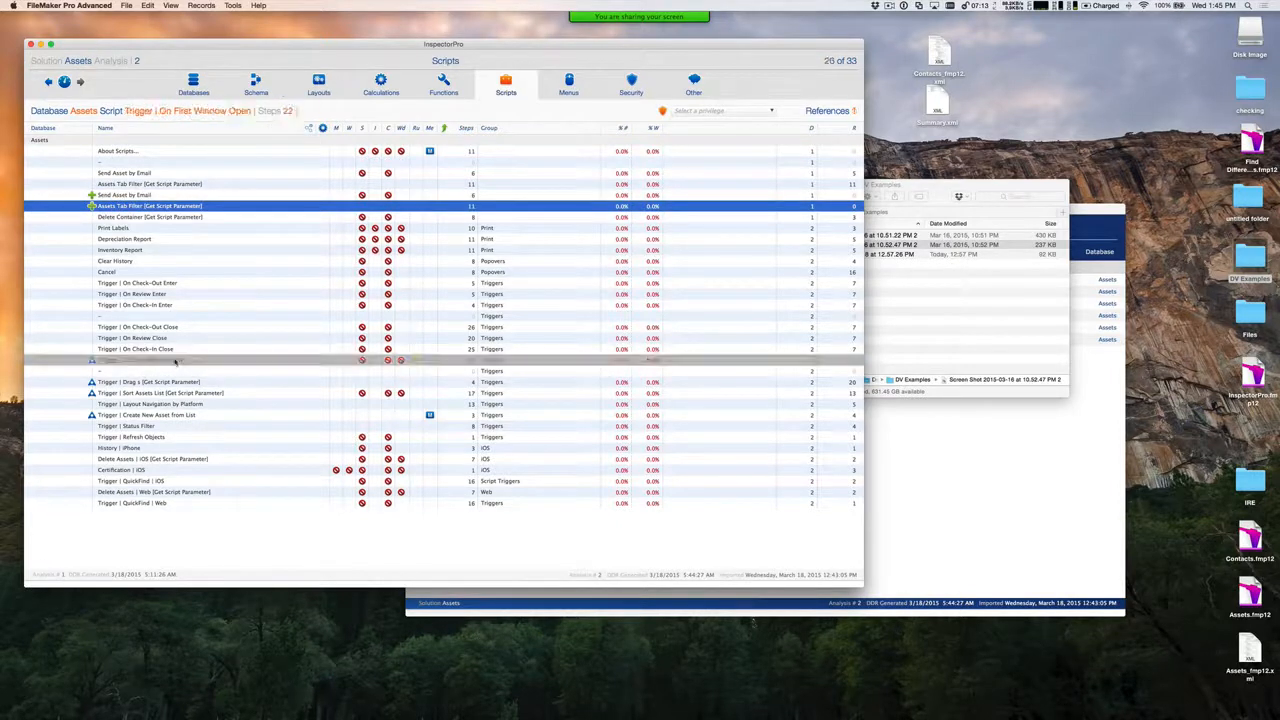
left_click(91, 361)
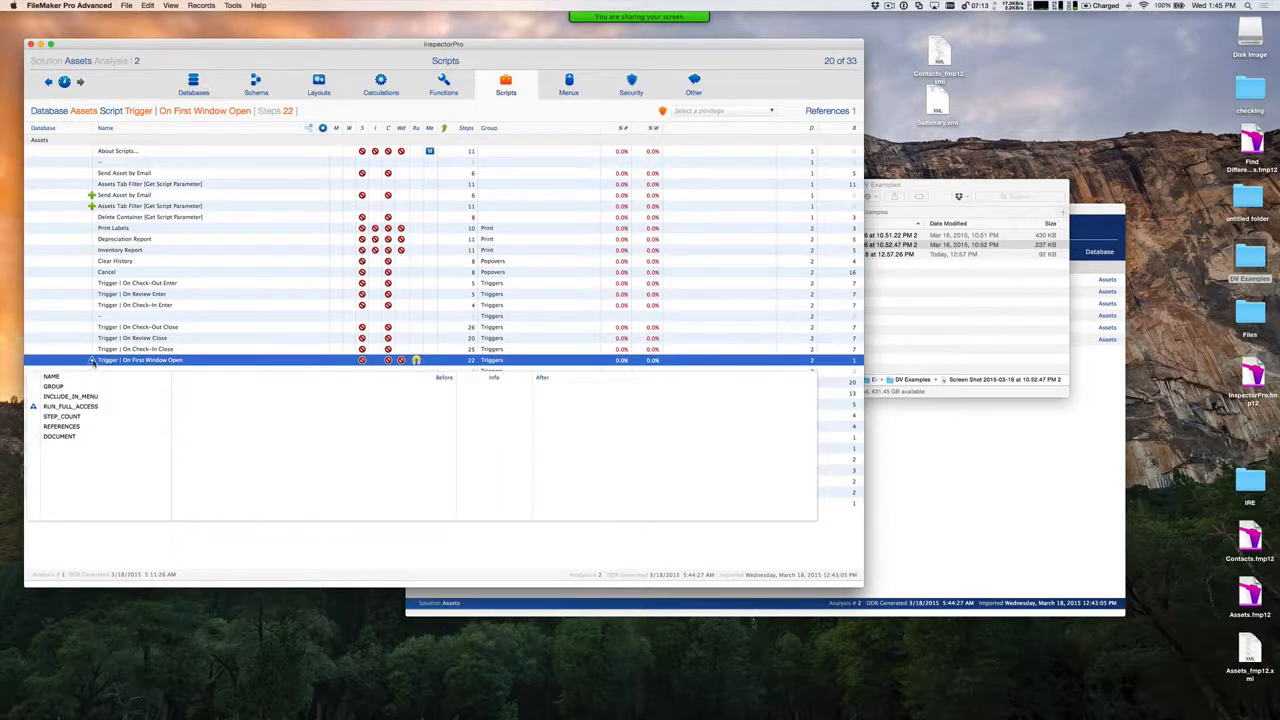
left_click(94, 406)
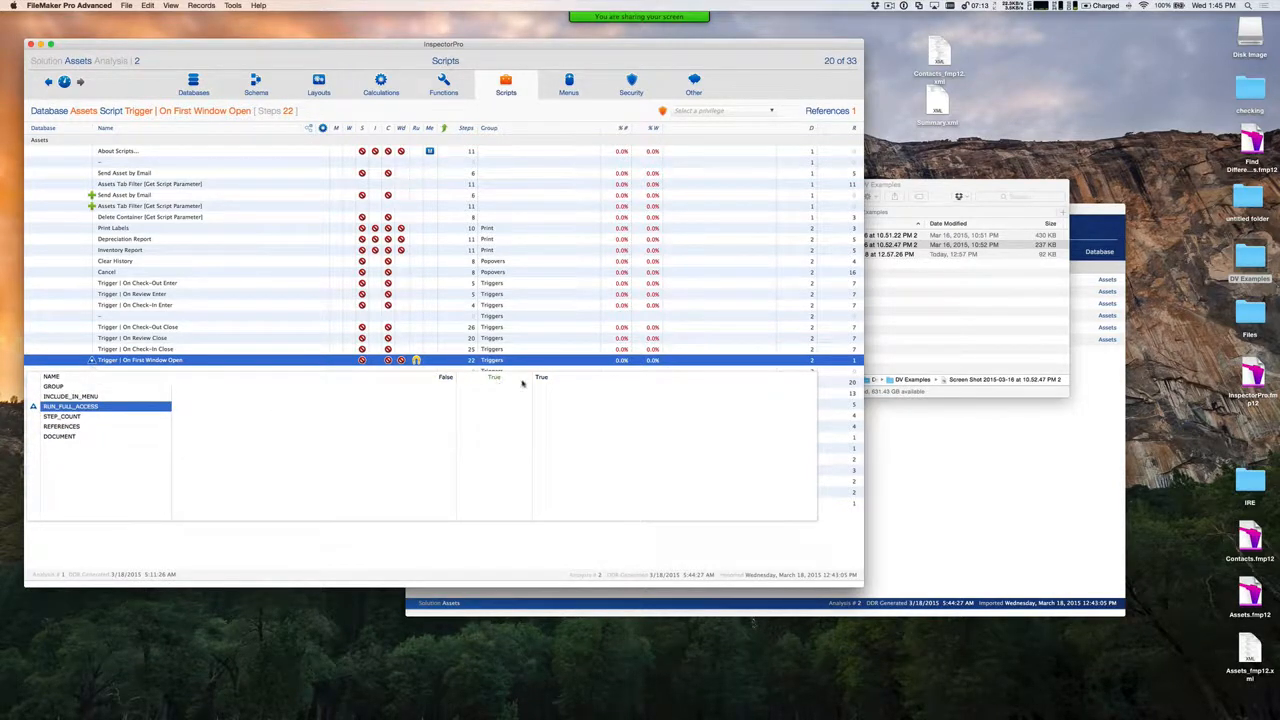
left_click(91, 360)
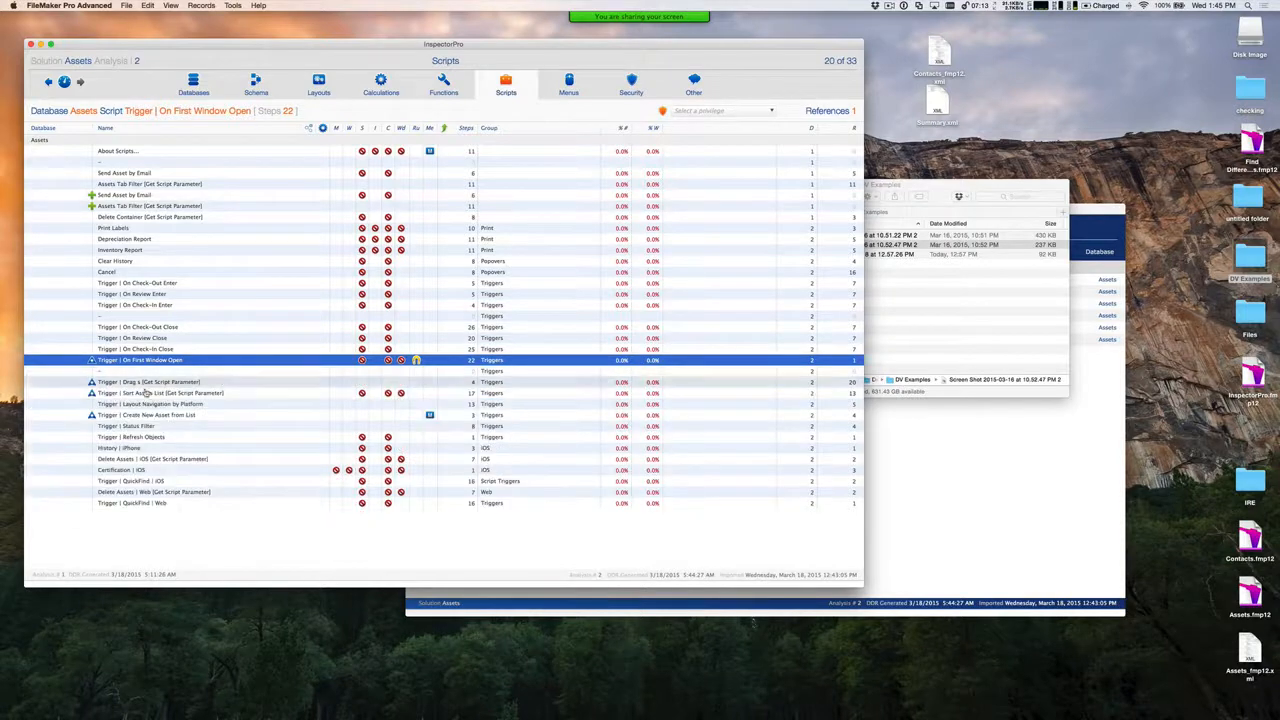
Inspect the DOCUMENT change of the script Trigger | Drag s [Get Script Parameter], and close its change details
left_click(91, 382)
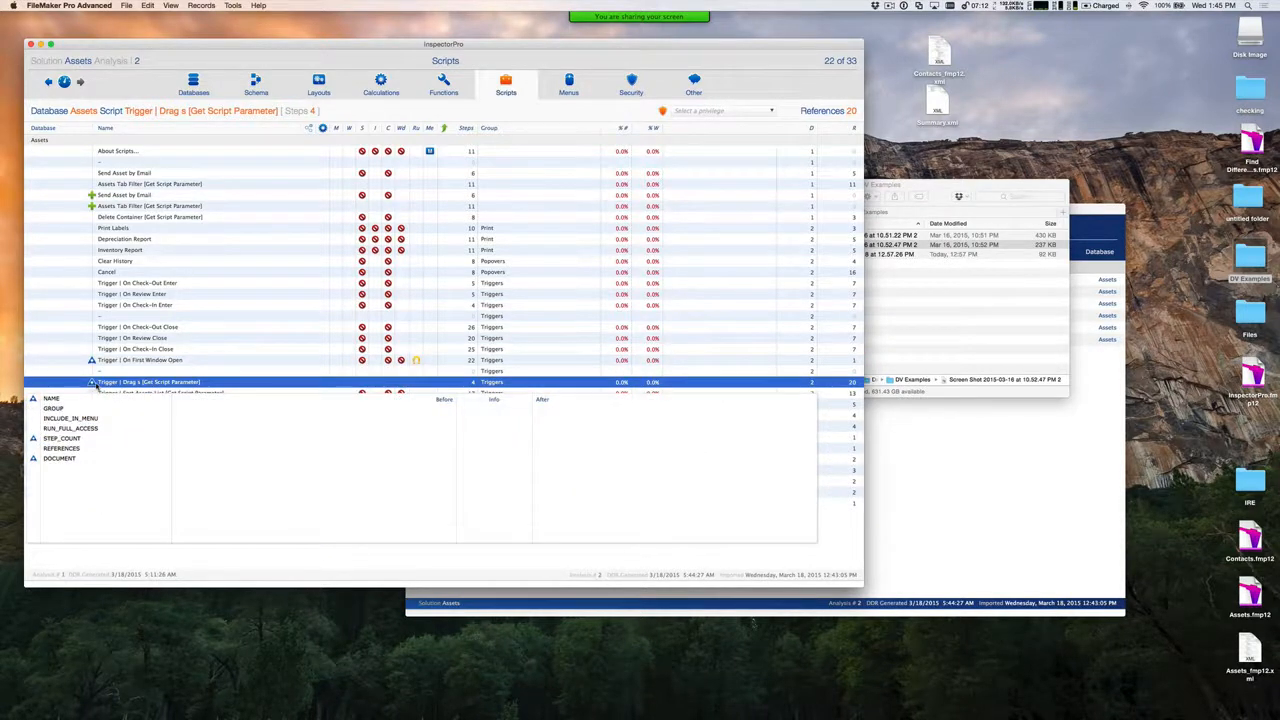
left_click(84, 458)
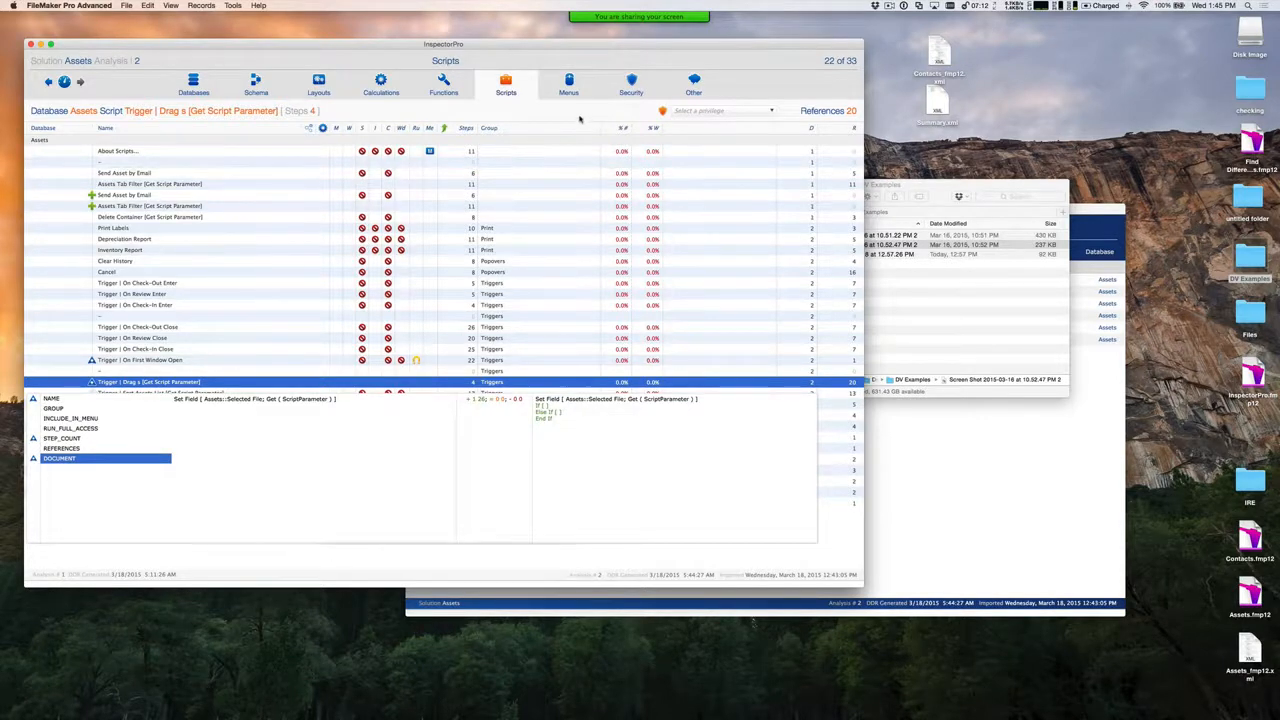
left_click(91, 382)
Check which properties changed in the Trigger | Sort Assets List script, and select Trigger | Create New Asset from List
left_click(91, 393)
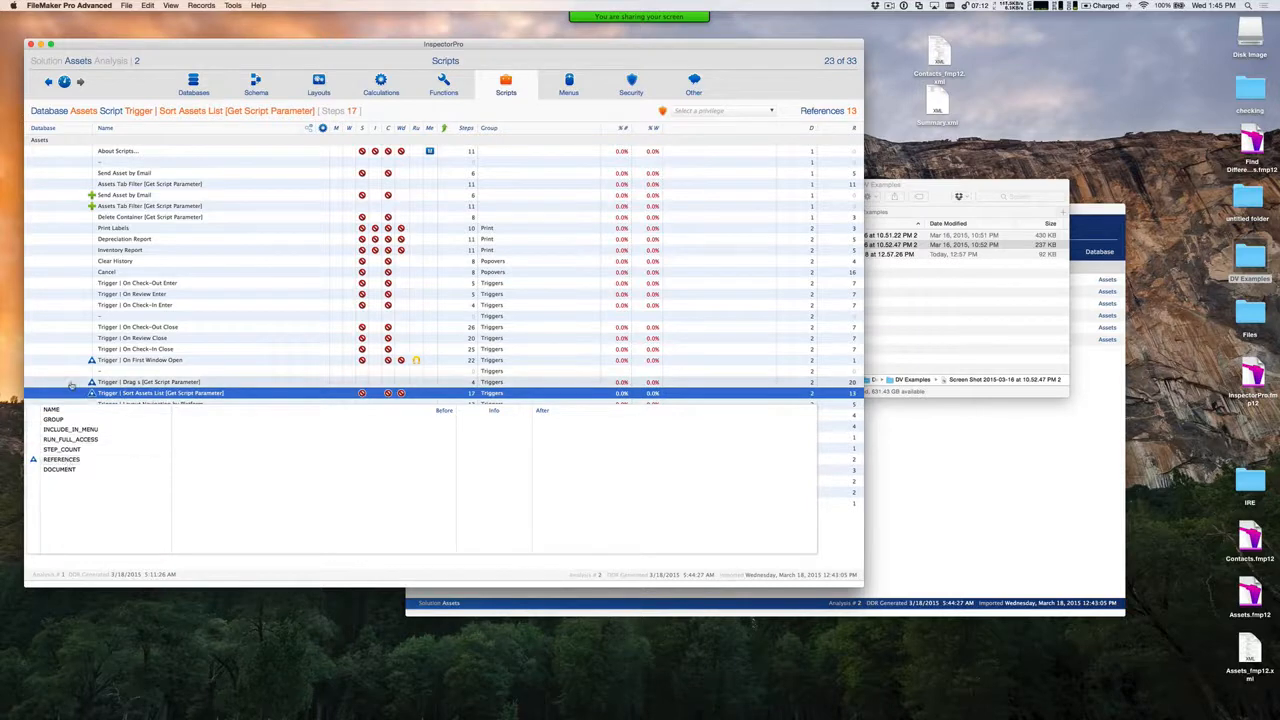
left_click(71, 383)
left_click(92, 416)
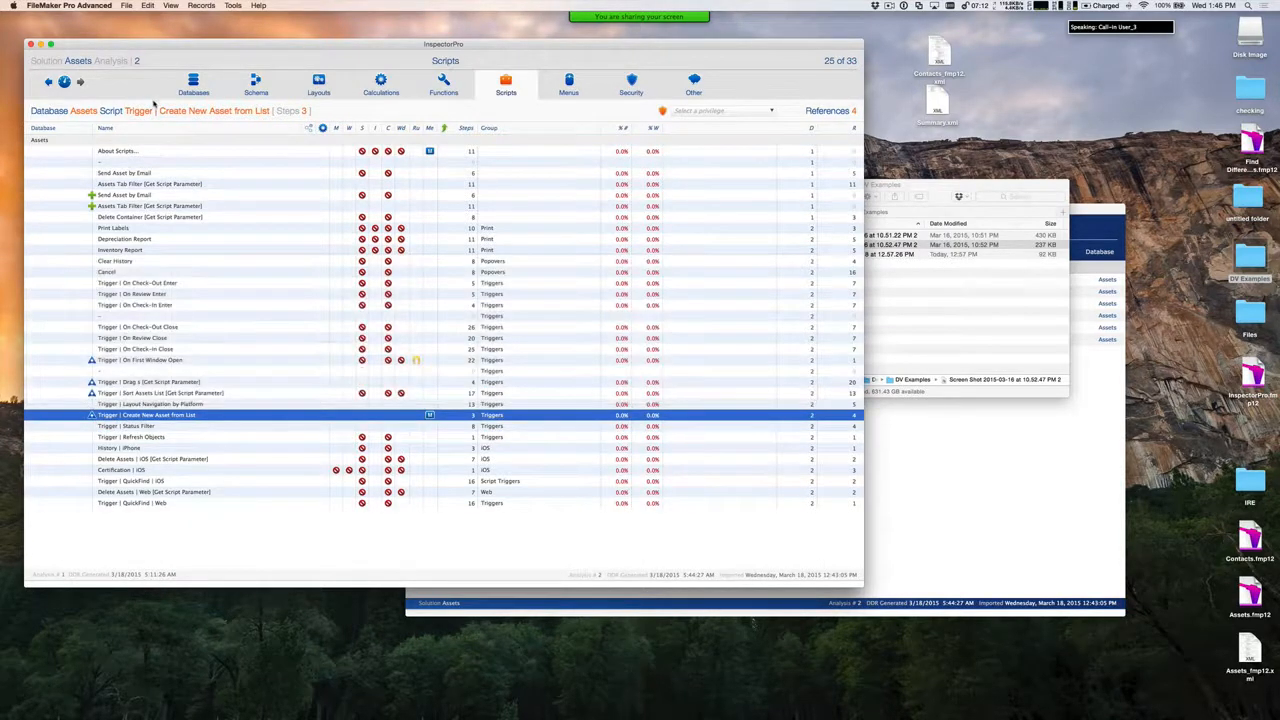
Compare DivvyUp analysis 2 against its analysis 1 and return to the dashboard
left_click(66, 82)
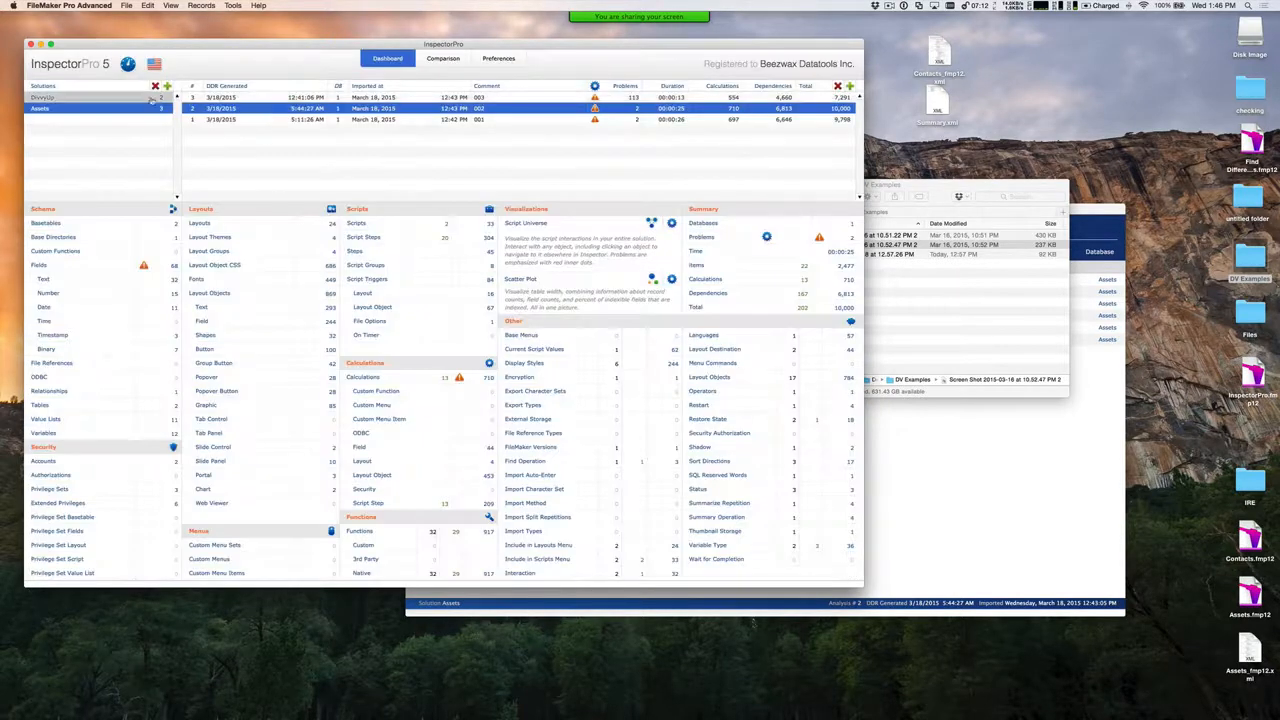
left_click(425, 60)
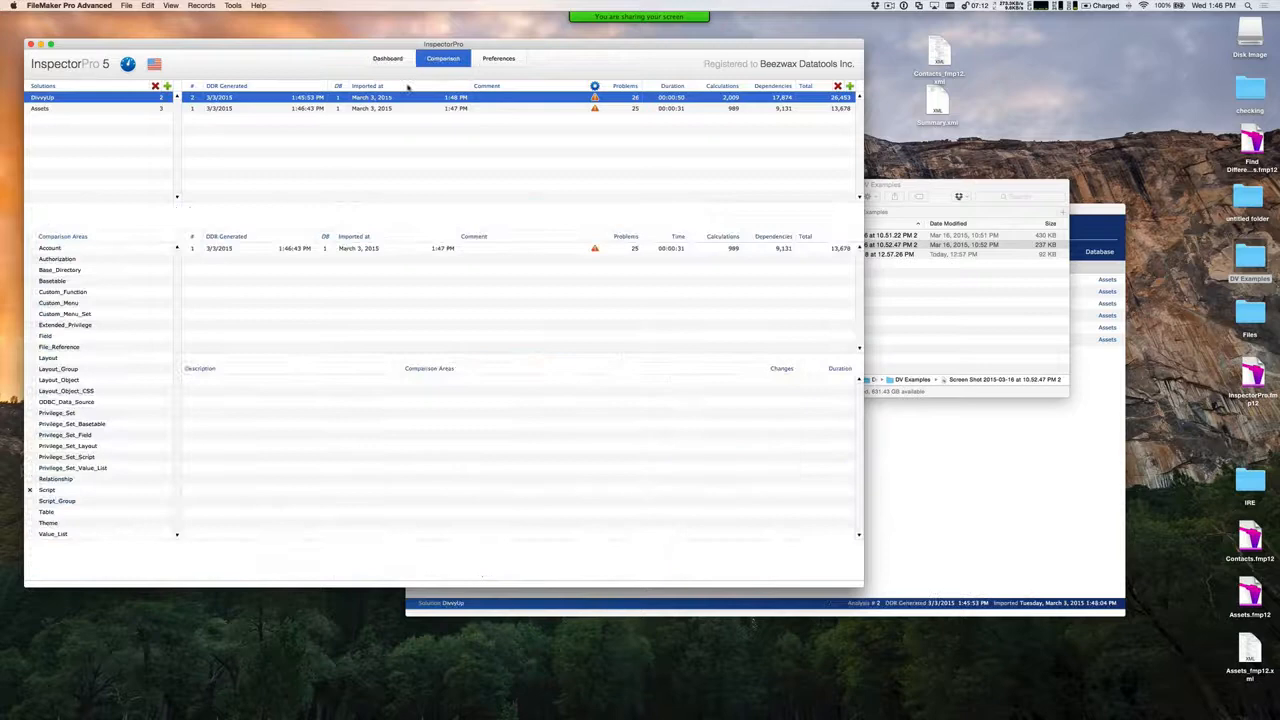
left_click(330, 250)
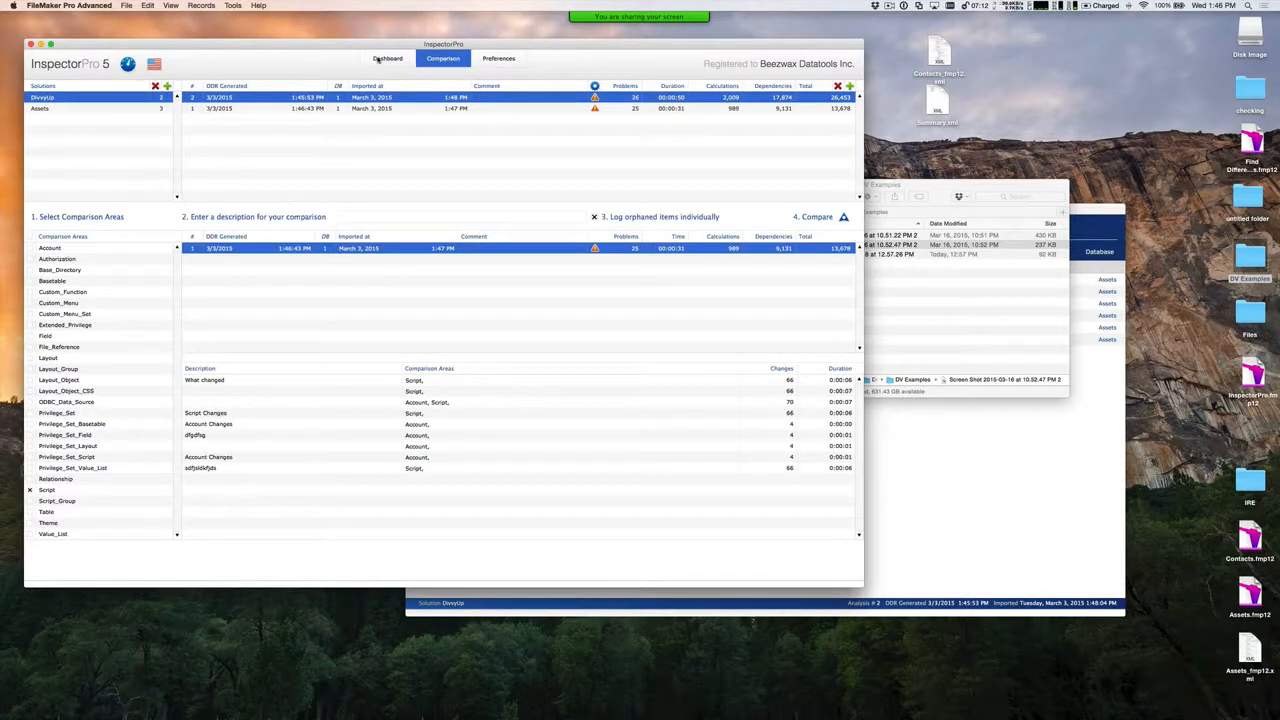
left_click(380, 59)
Open the DivvyUp script list and show the DOCUMENT differences of the script b add expense ( parameters )
left_click(388, 226)
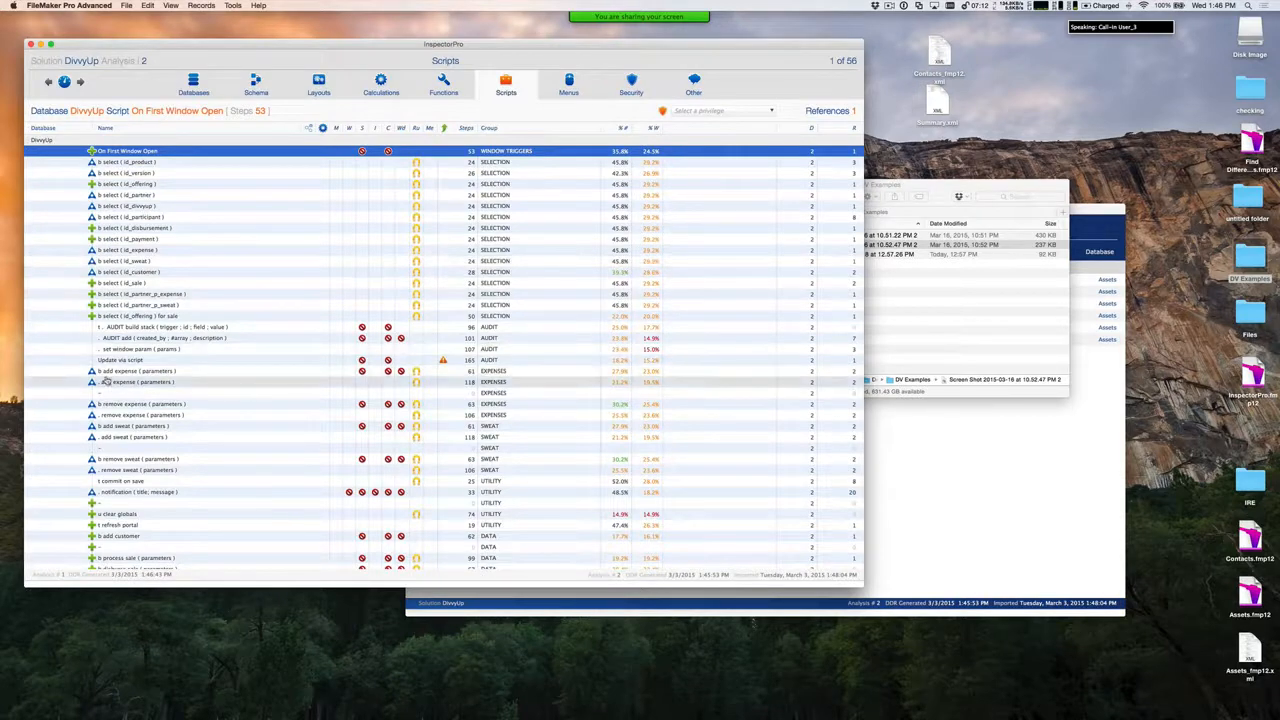
left_click(98, 371)
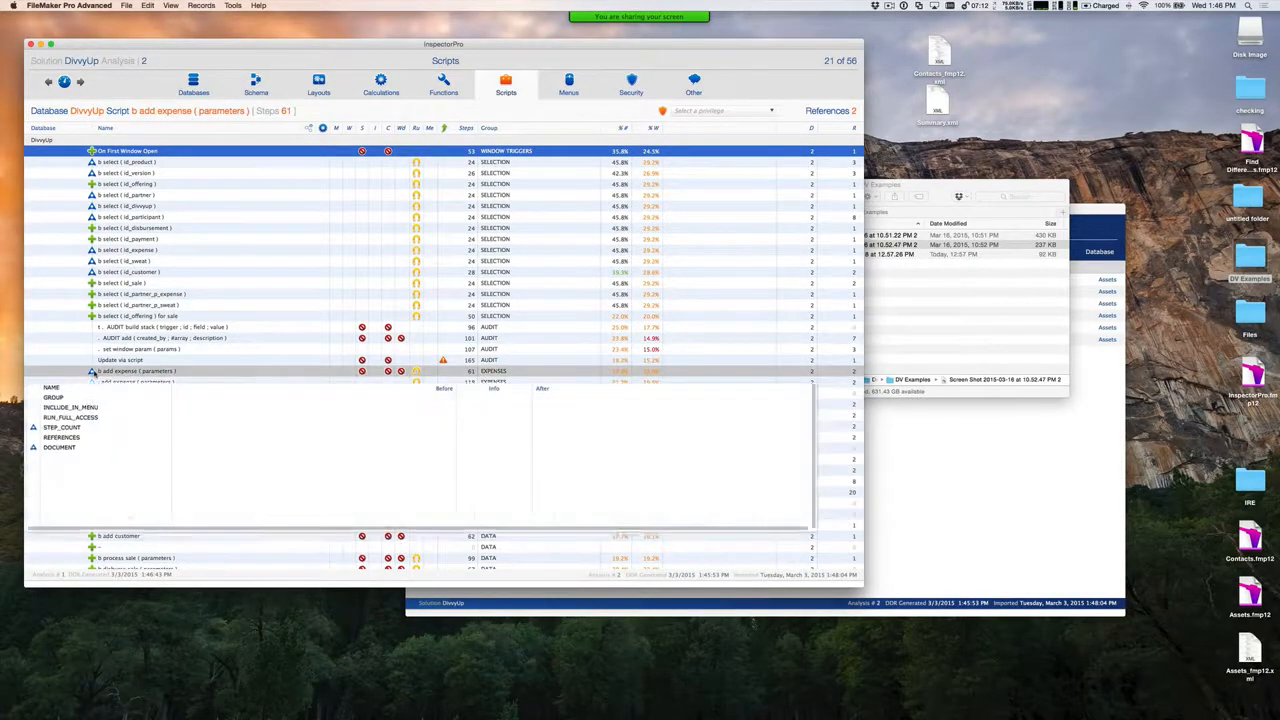
left_click(60, 447)
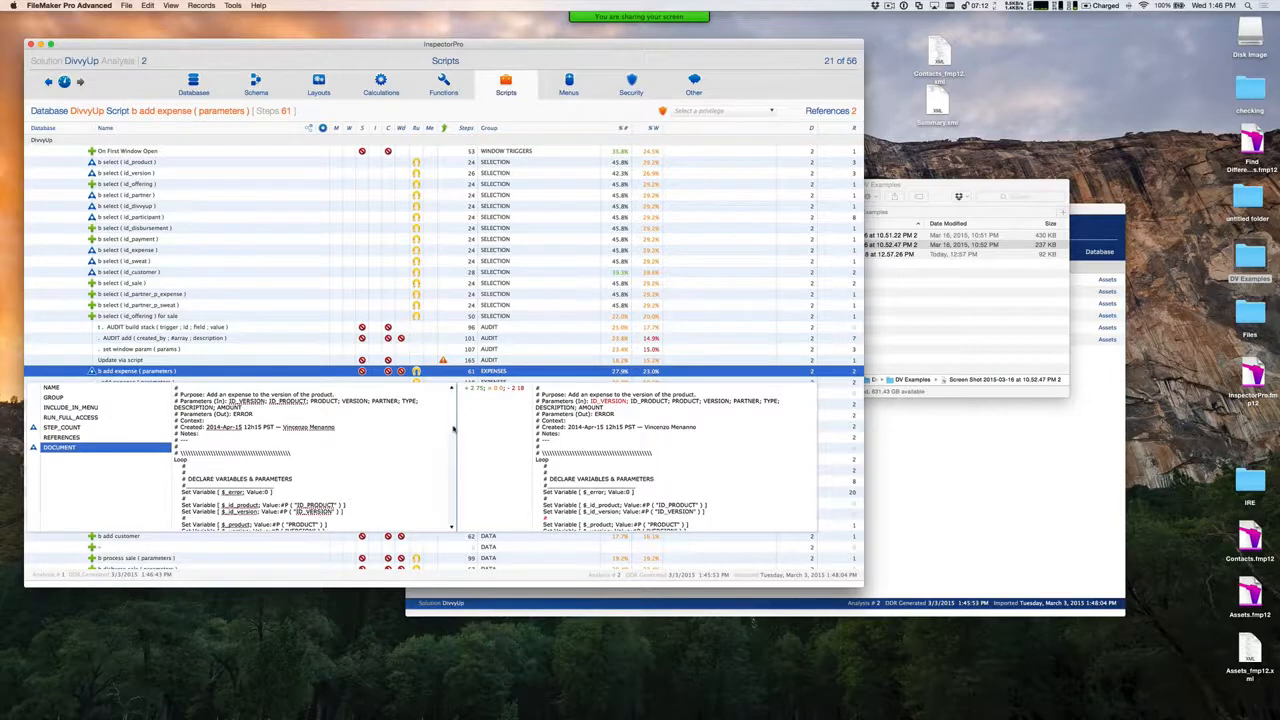
Examine the before and after text of b add expense, highlighting the added Set Field and Close Popover lines
left_click_drag(456, 437, 455, 525)
left_click(748, 428)
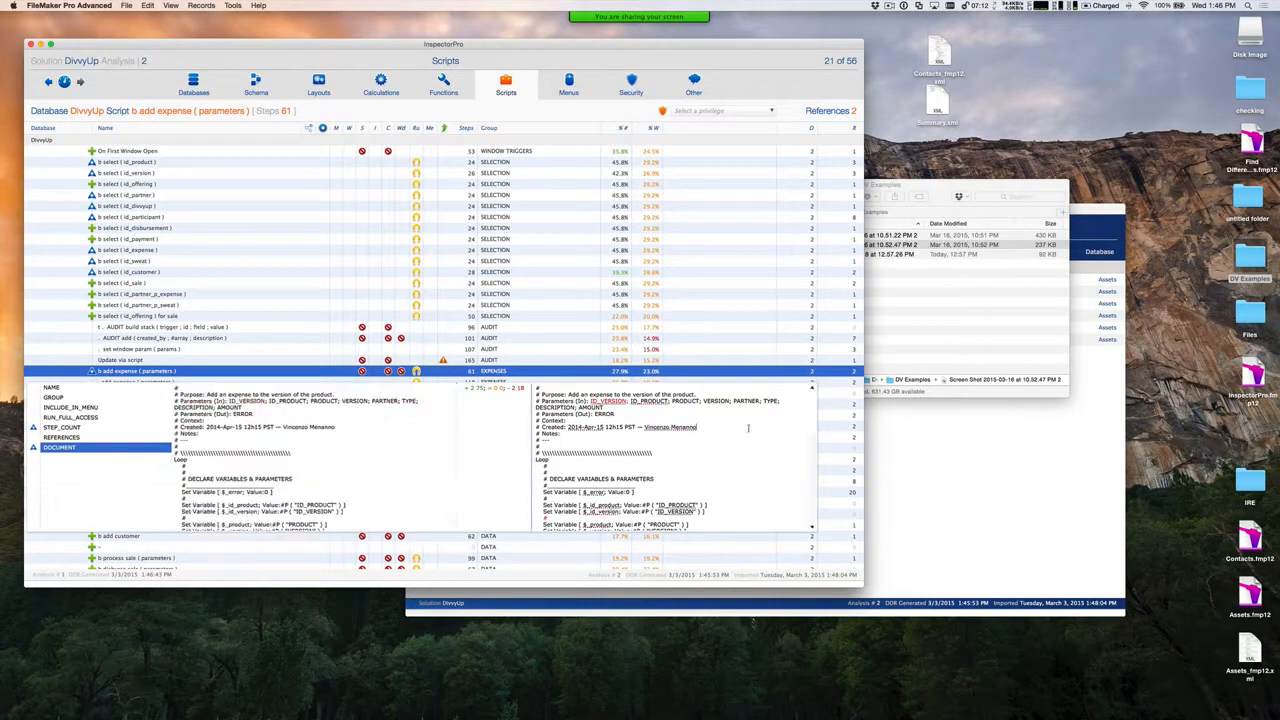
left_click_drag(810, 408, 814, 473)
scroll(814, 473, "down", 5)
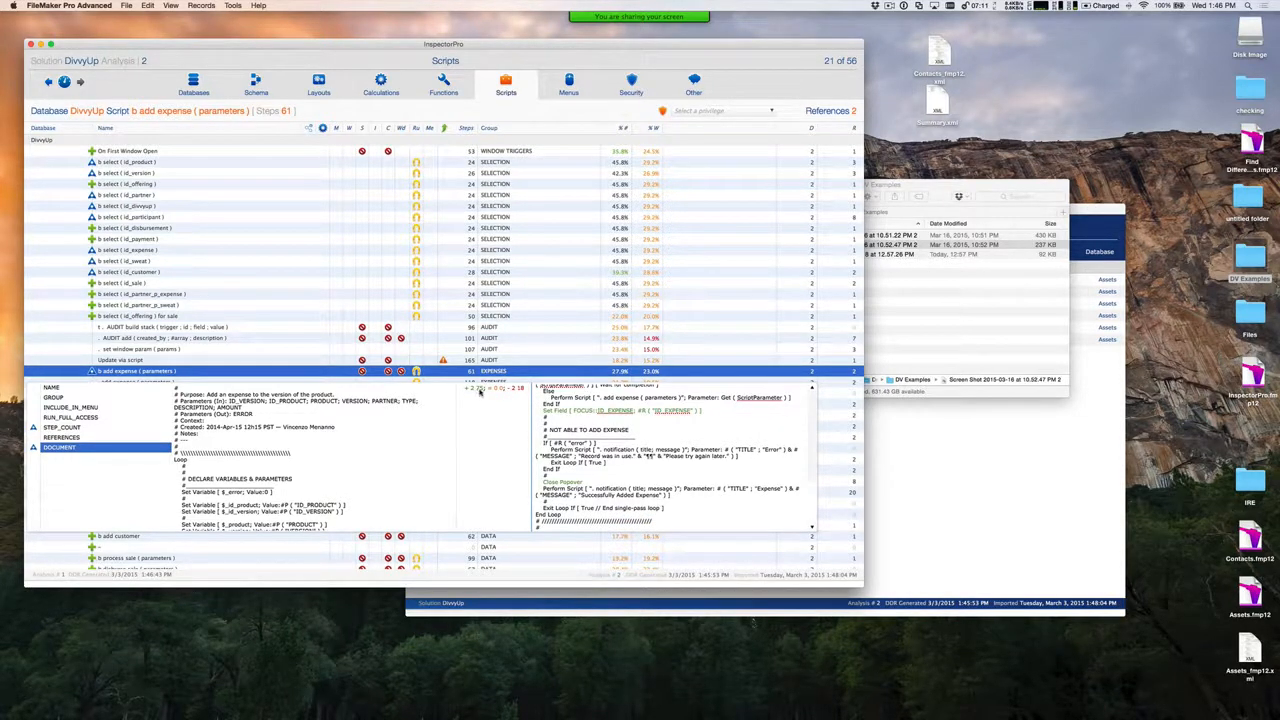
left_click(712, 413)
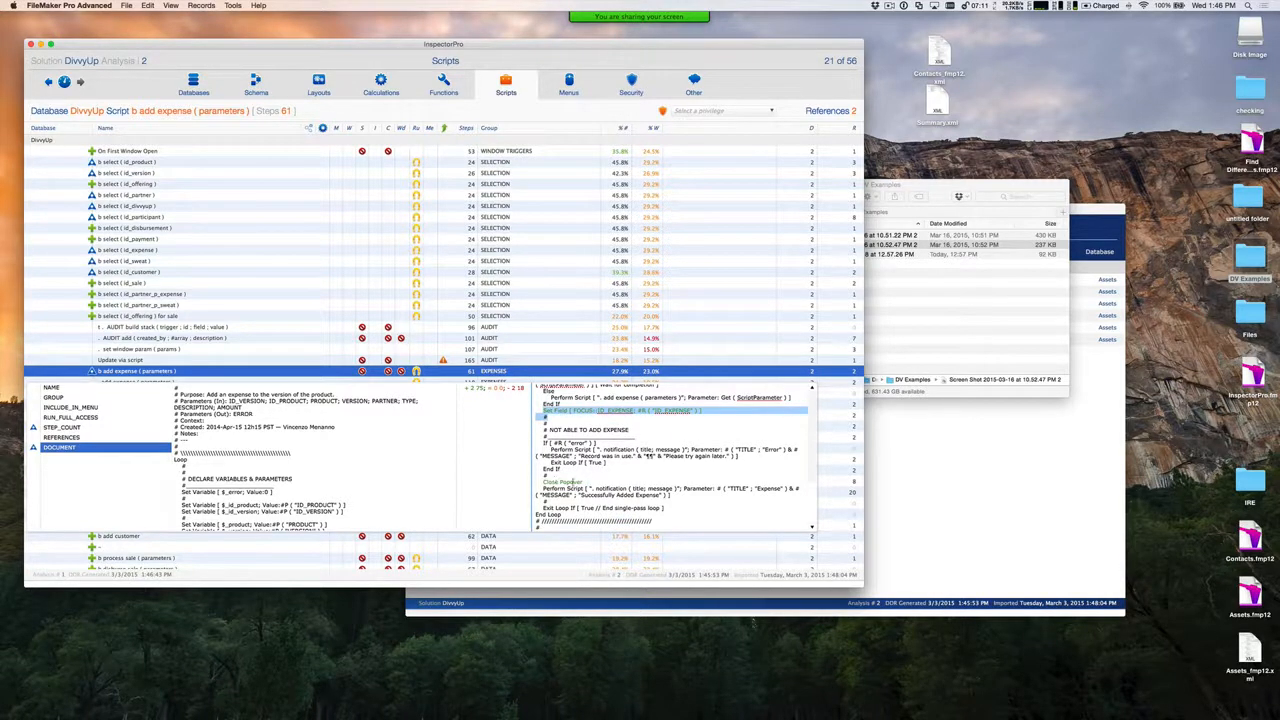
left_click(558, 482)
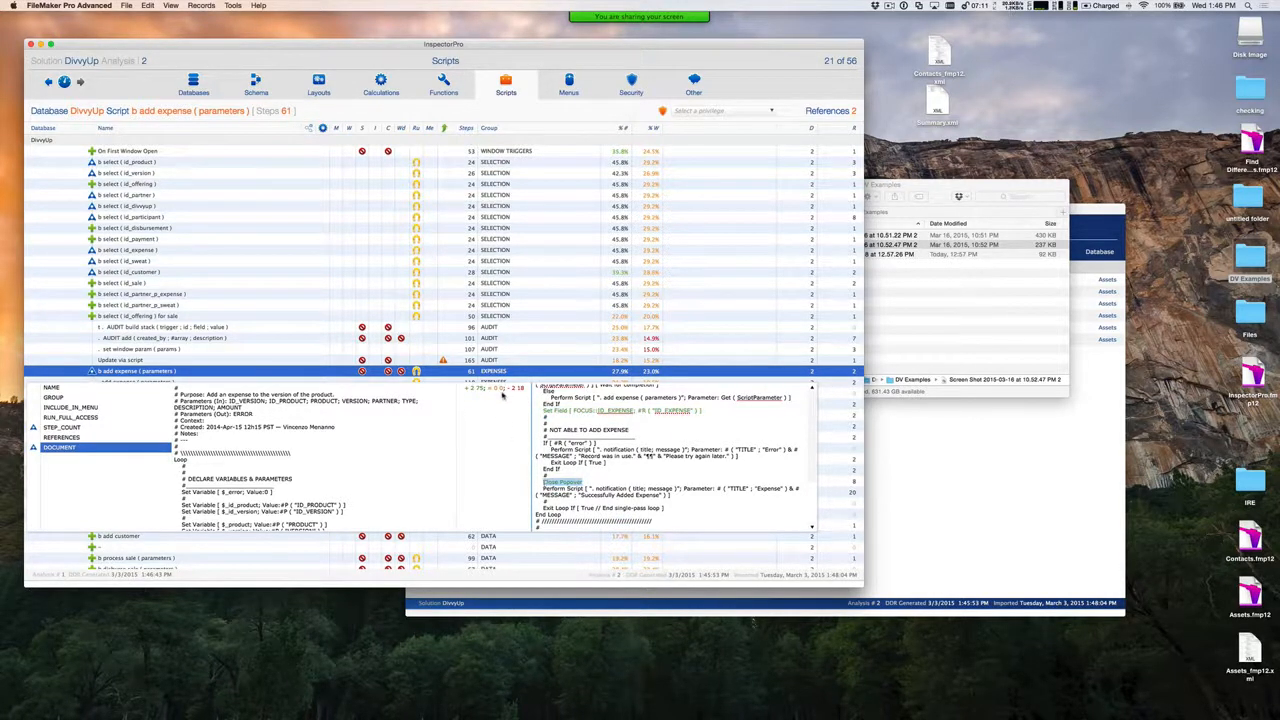
scroll(548, 400, "up", 5)
scroll(553, 399, "up", 10)
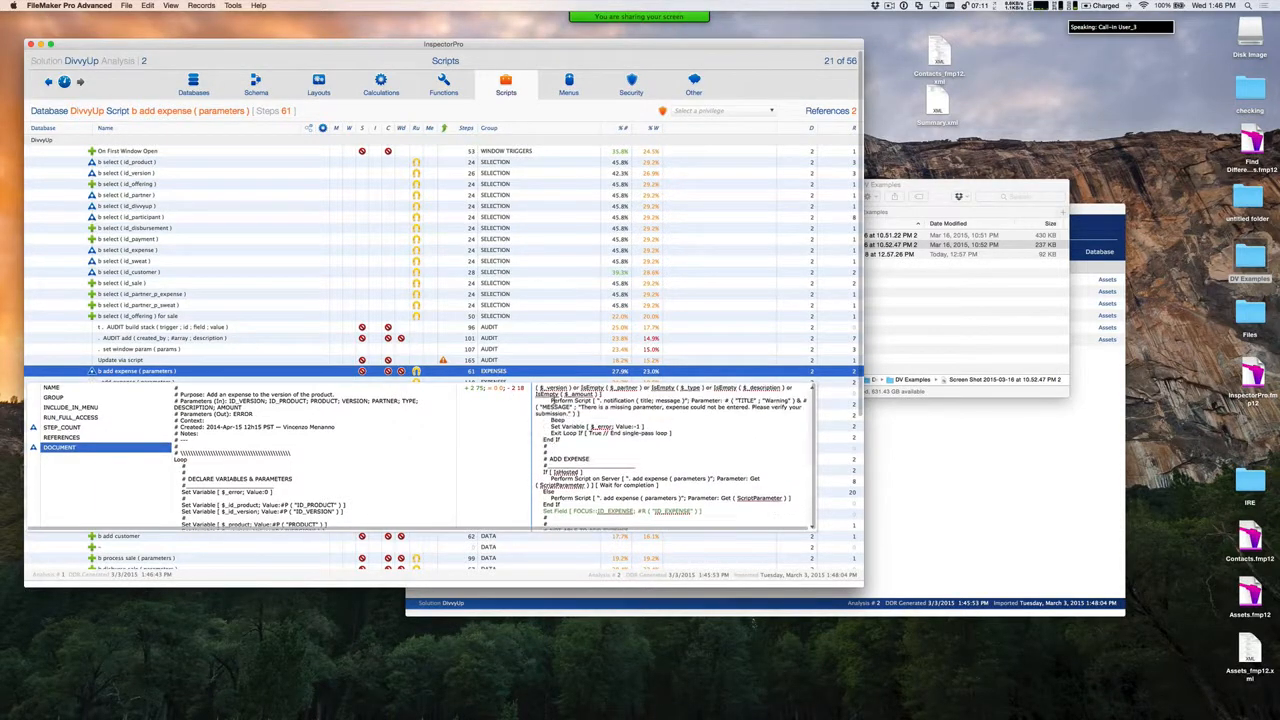
Review the after text of b add expense ( parameters ), close the difference view and return to the dashboard
scroll(550, 428, "down", 5)
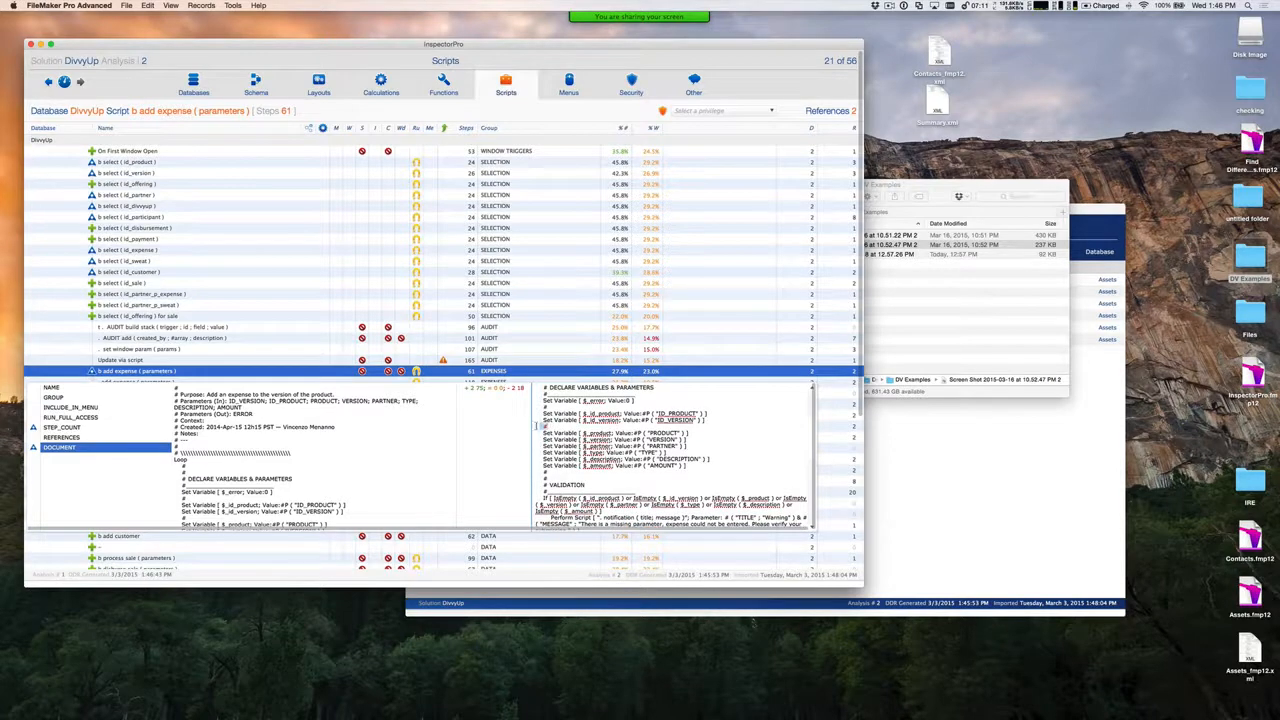
scroll(559, 428, "up", 5)
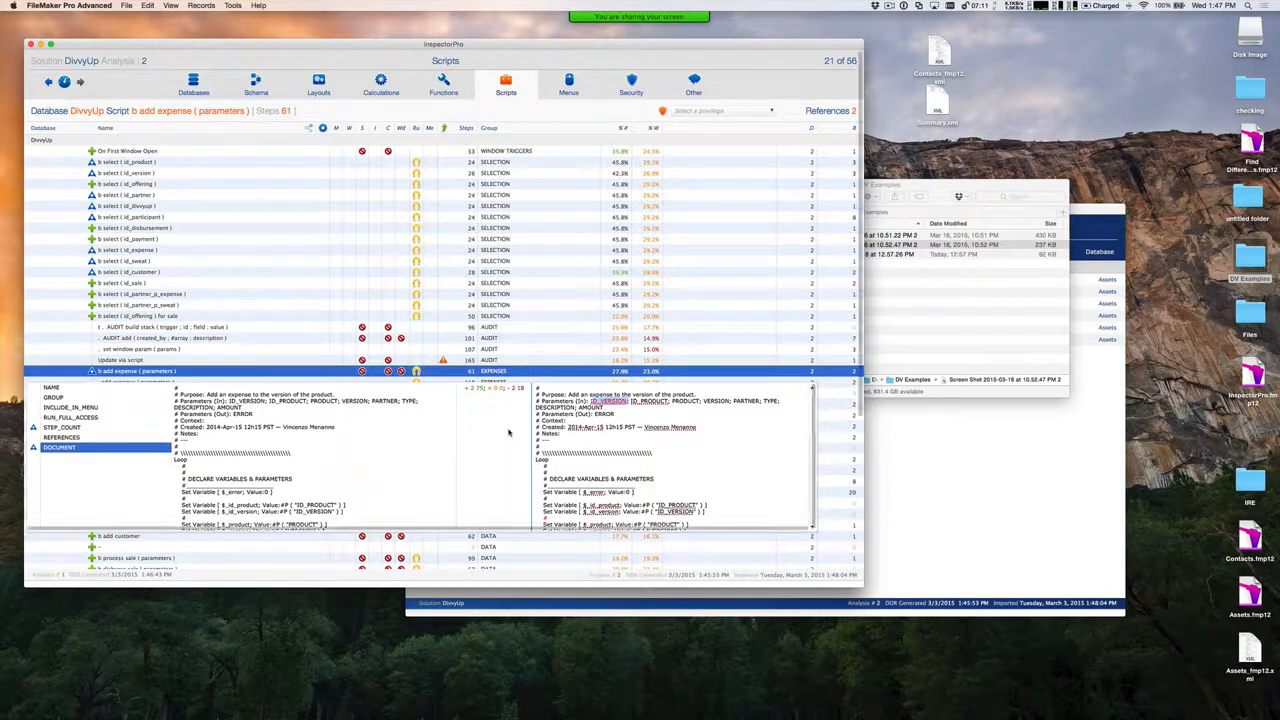
left_click(533, 113)
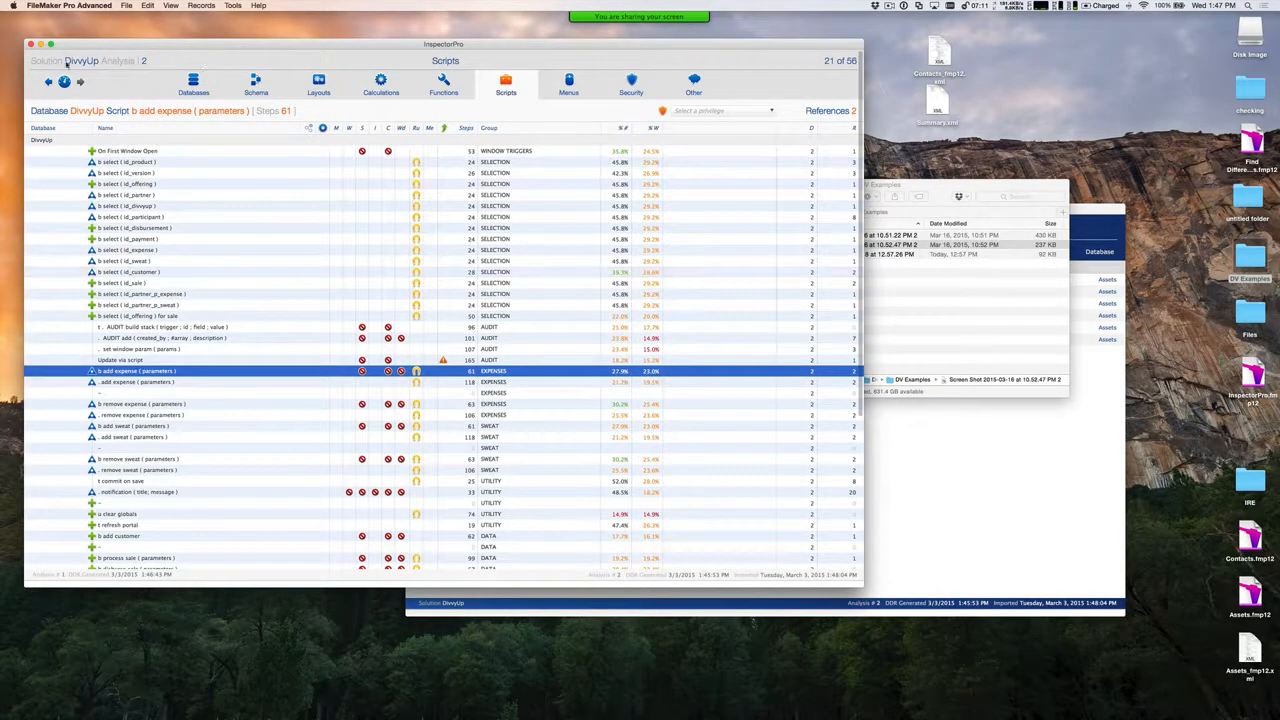
left_click(65, 84)
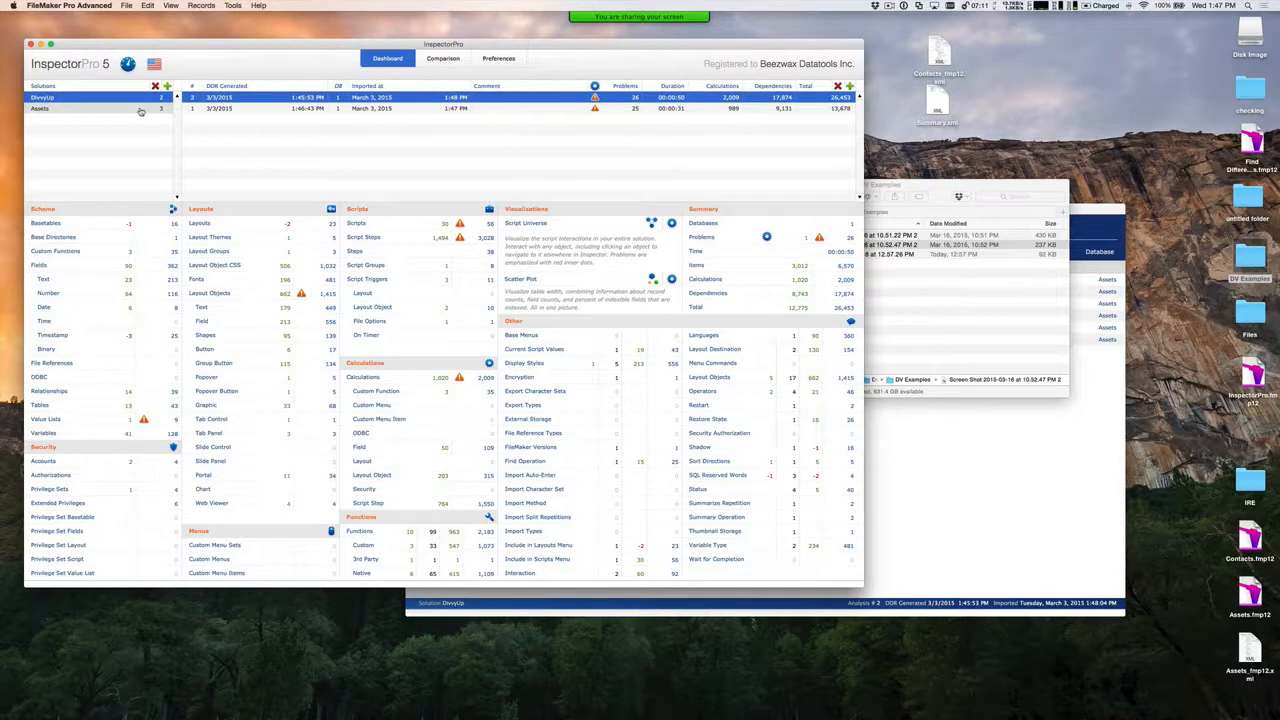
Check the analysis DivvyUp is compared against, view its script list with change markers, and return to the dashboard
left_click(440, 58)
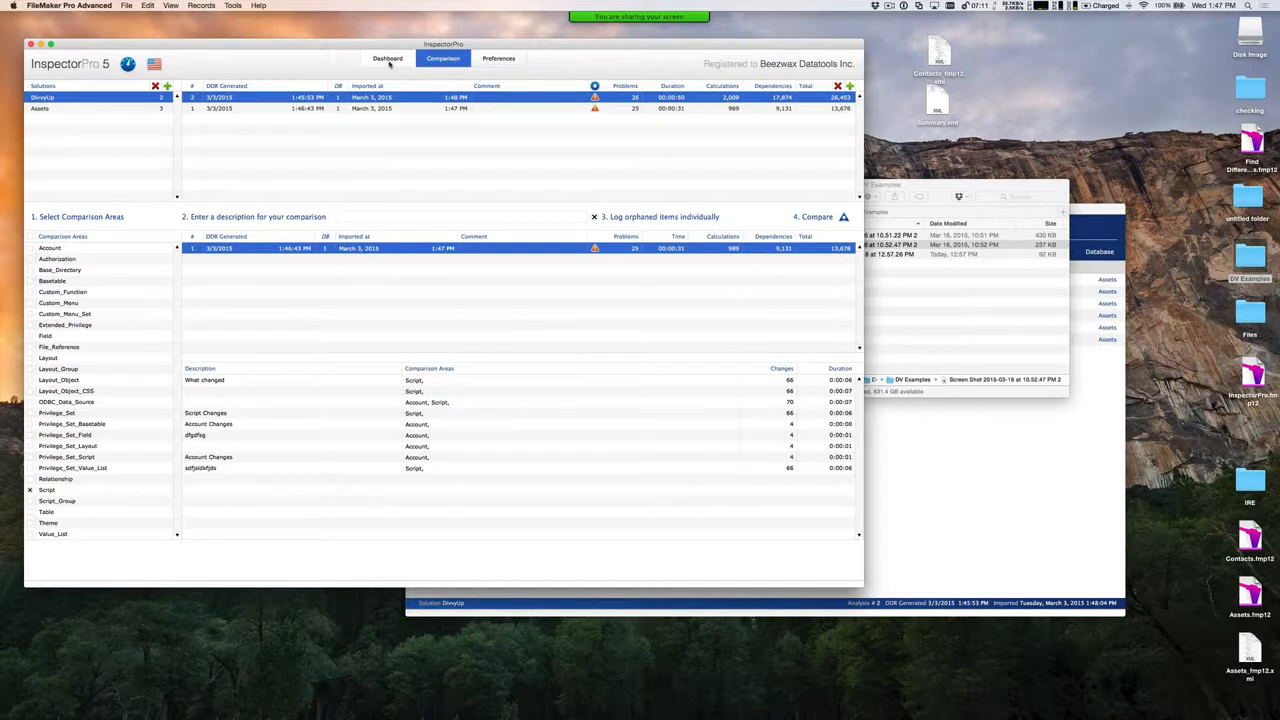
left_click(389, 59)
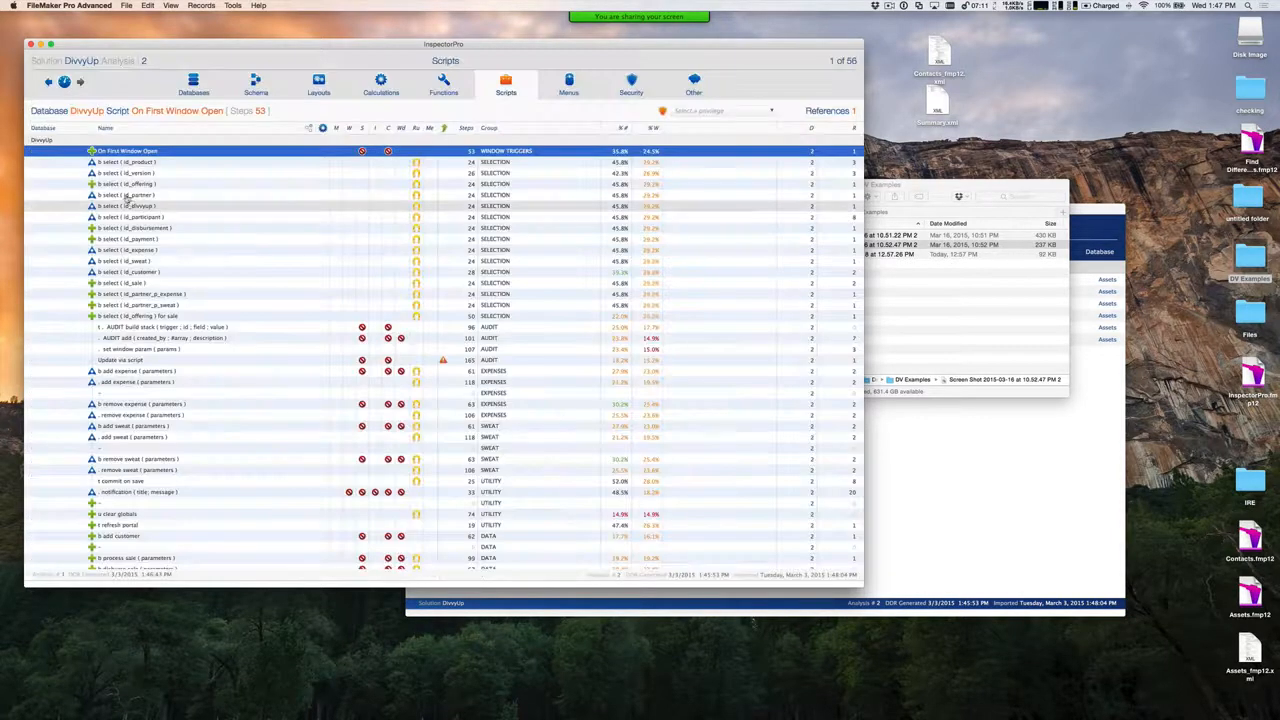
left_click(380, 224)
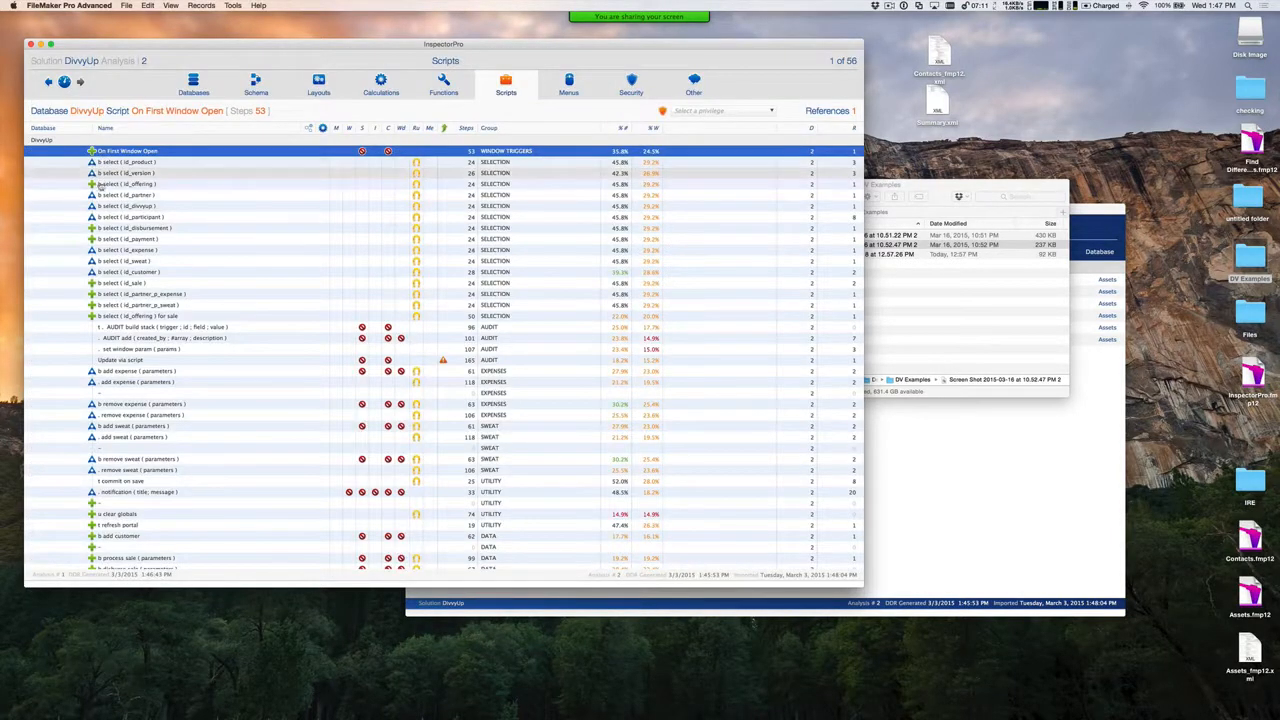
left_click(64, 82)
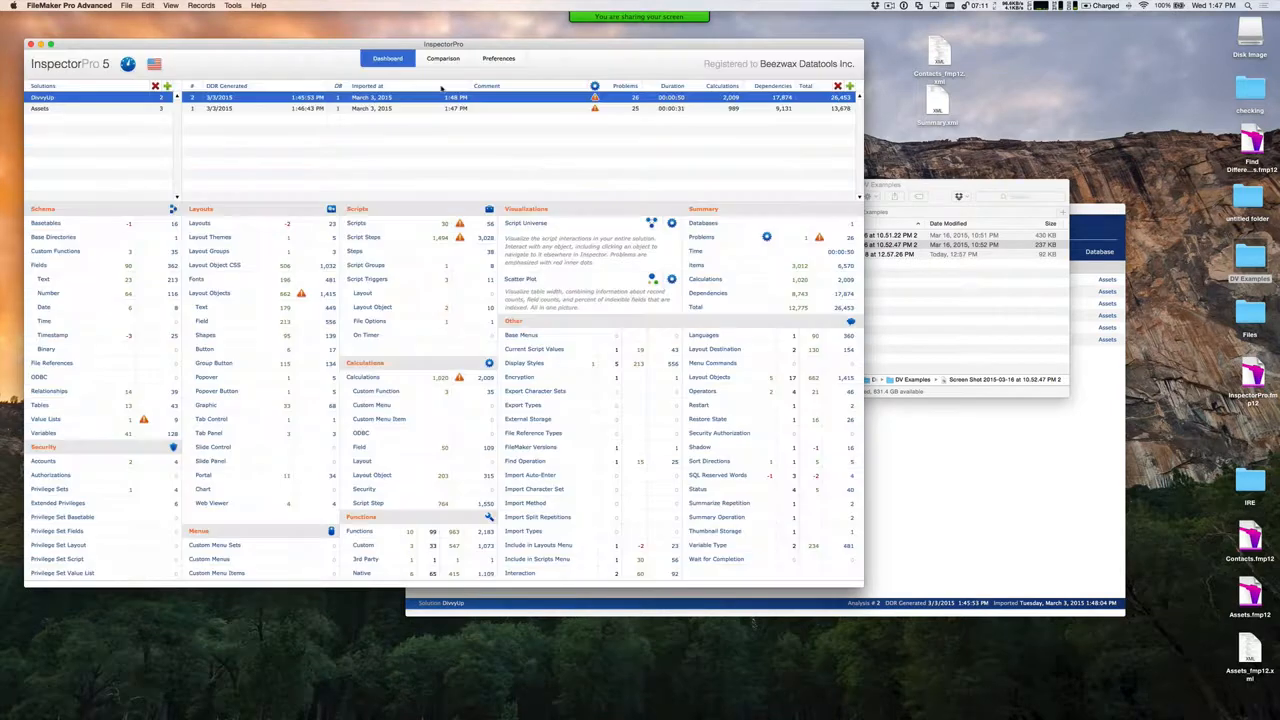
Reselect DivvyUp analysis 2 to clear its comparison, check the script list without change markers, and return to the dashboard
left_click(273, 99)
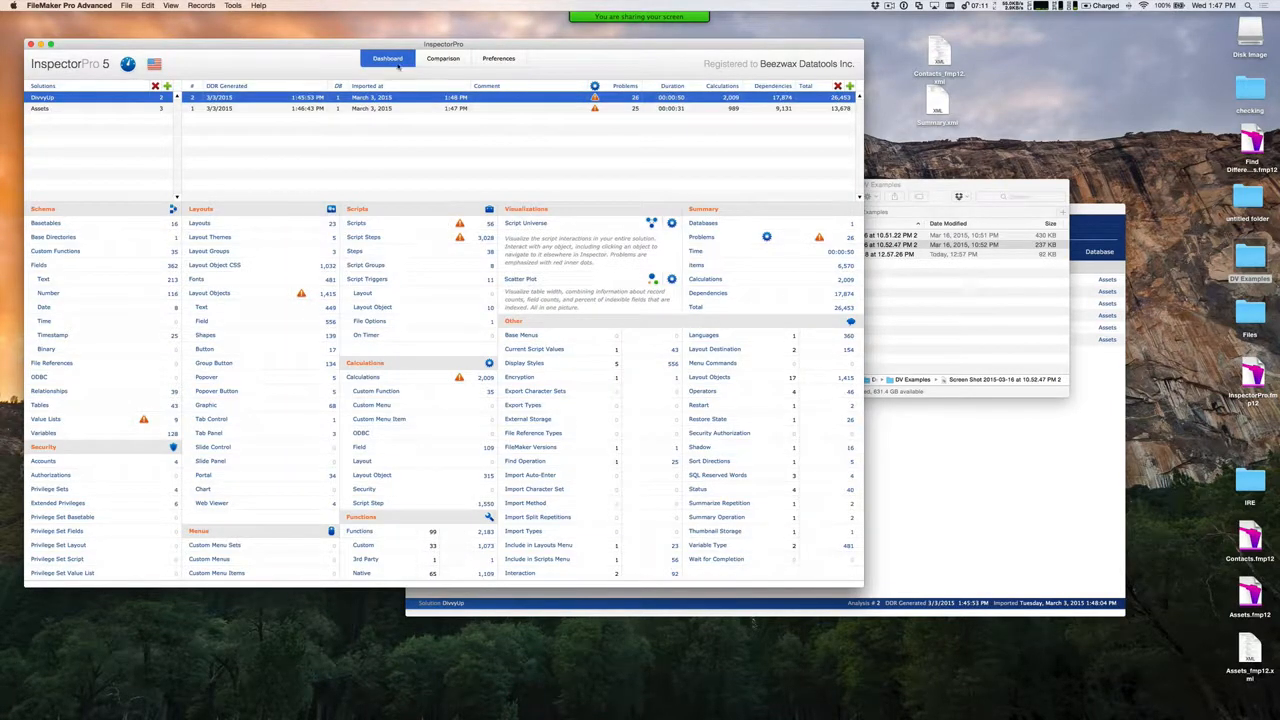
left_click(444, 59)
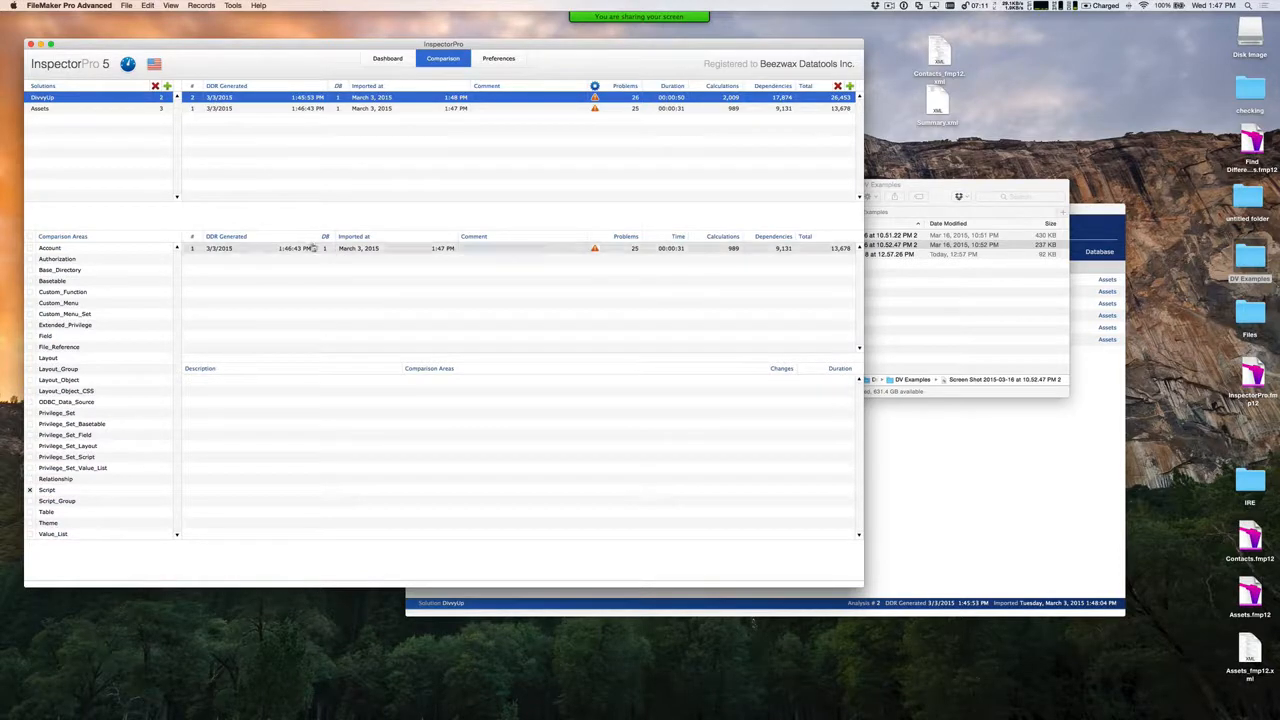
left_click(388, 60)
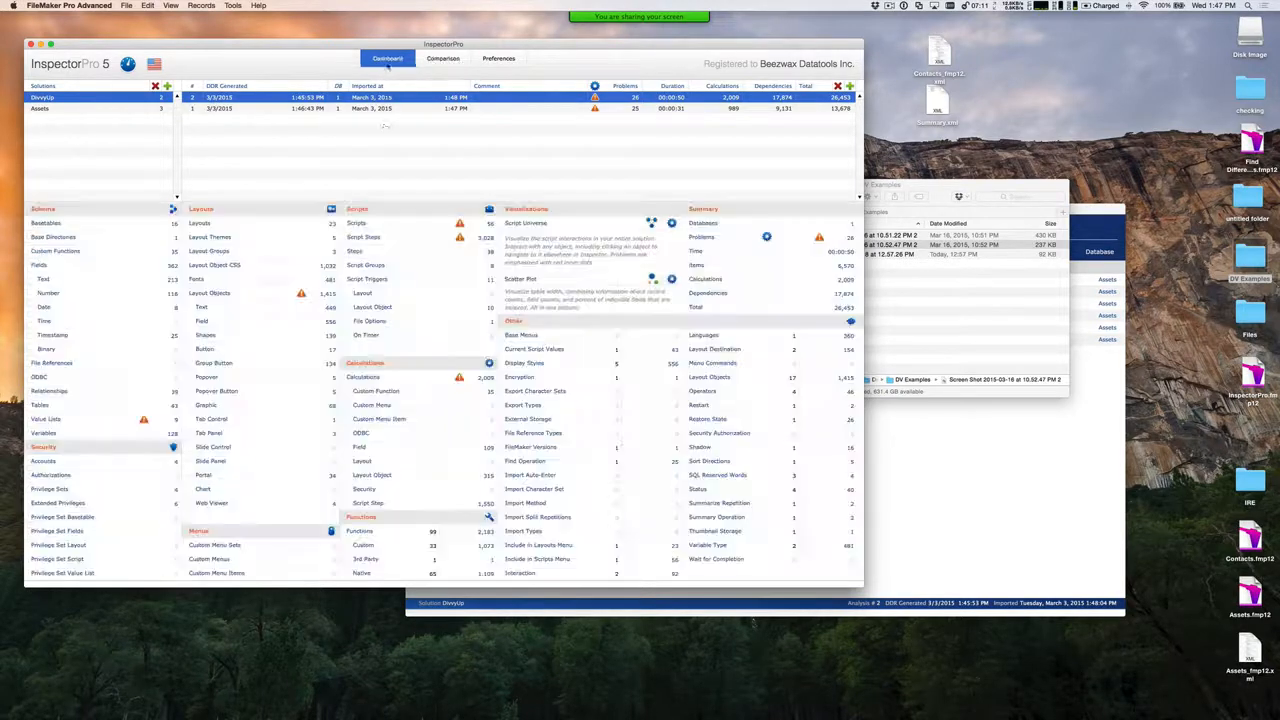
left_click(370, 225)
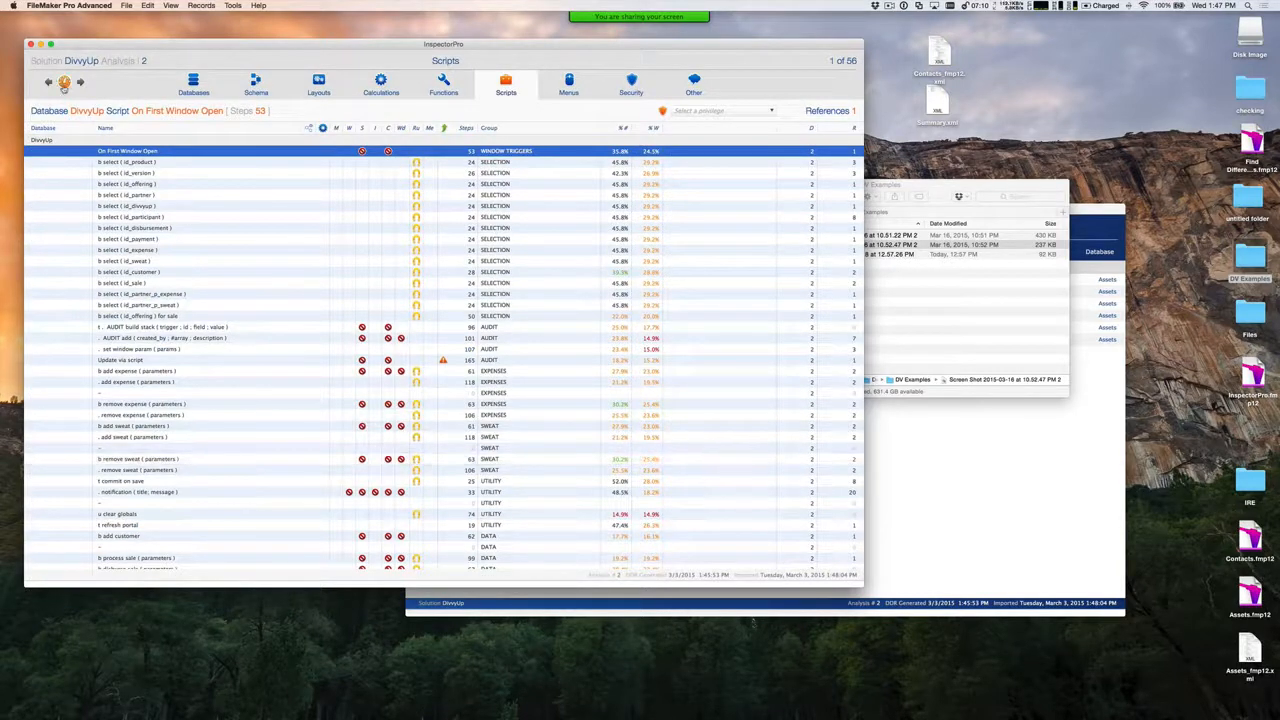
left_click(64, 83)
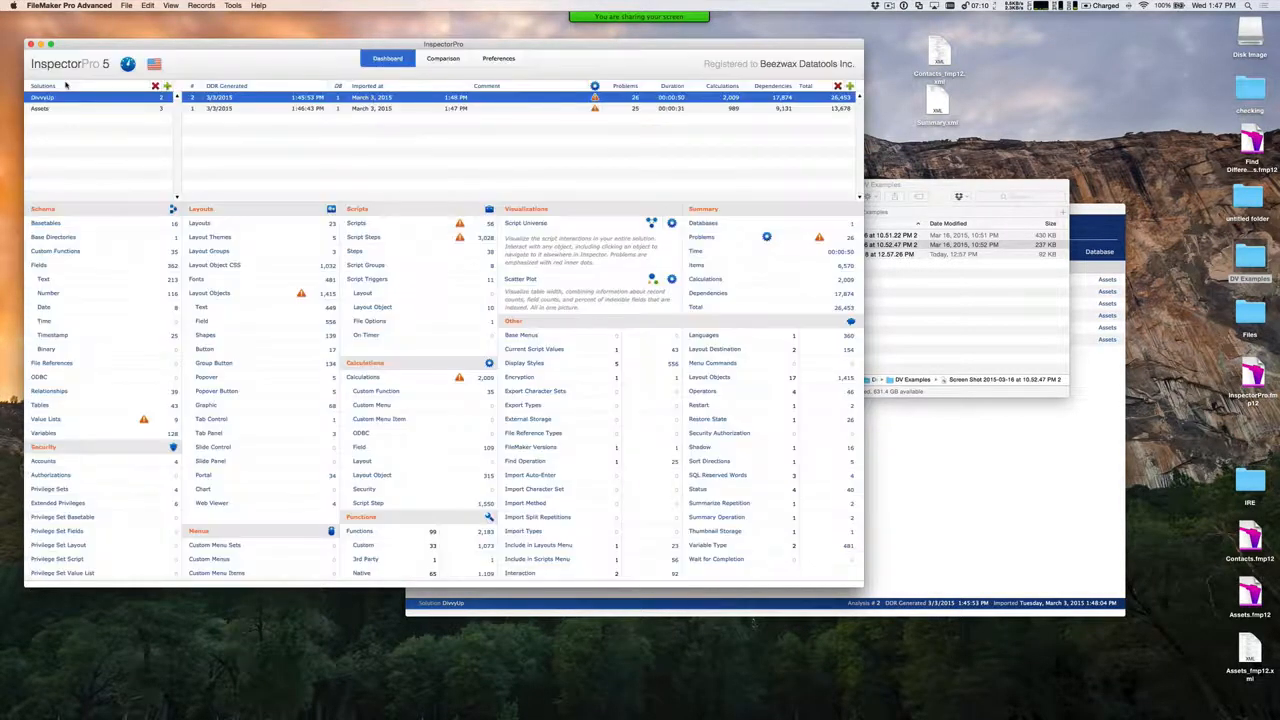
Set up a comparison of Assets analysis 3 against analysis 1 with Script as the comparison area
left_click(157, 108)
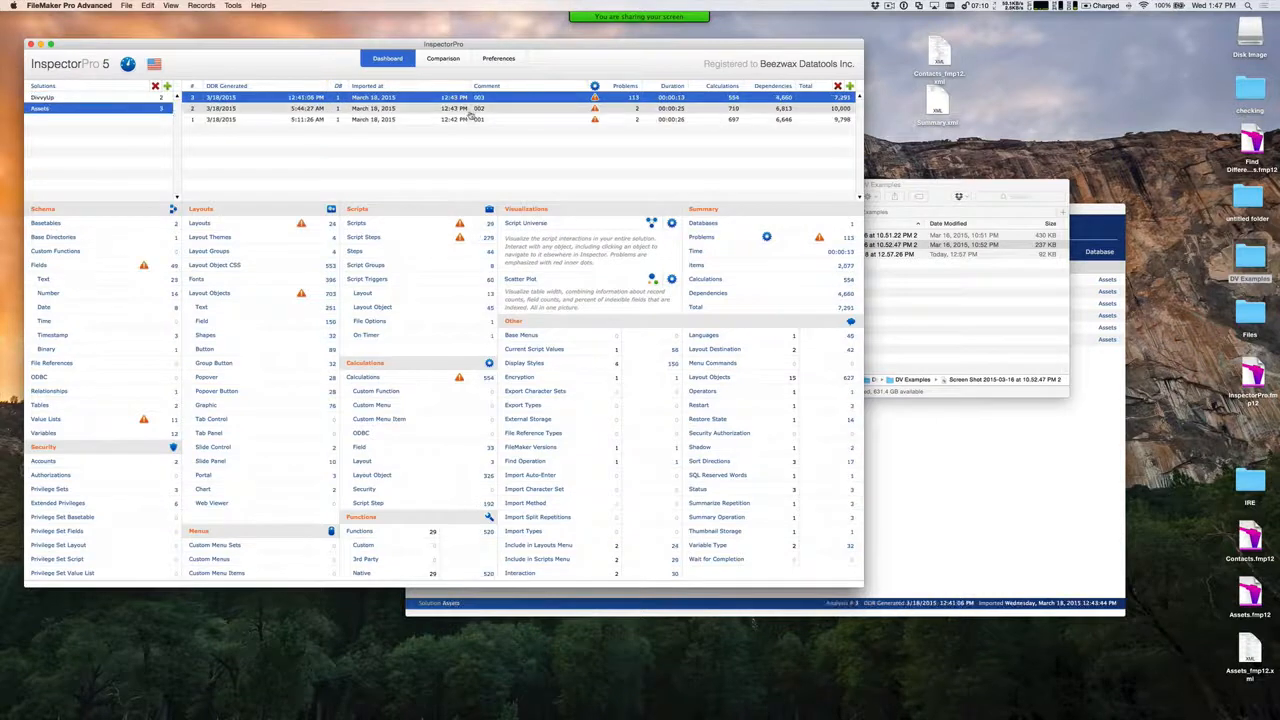
left_click(448, 62)
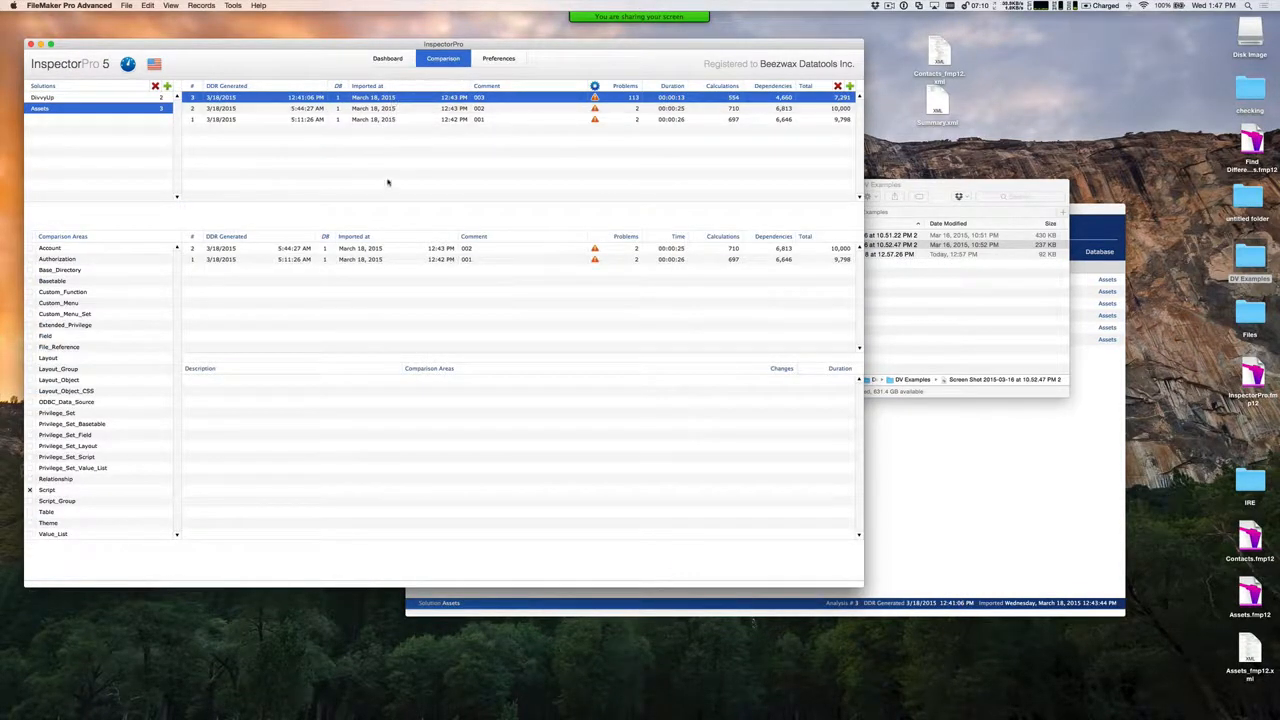
left_click(396, 259)
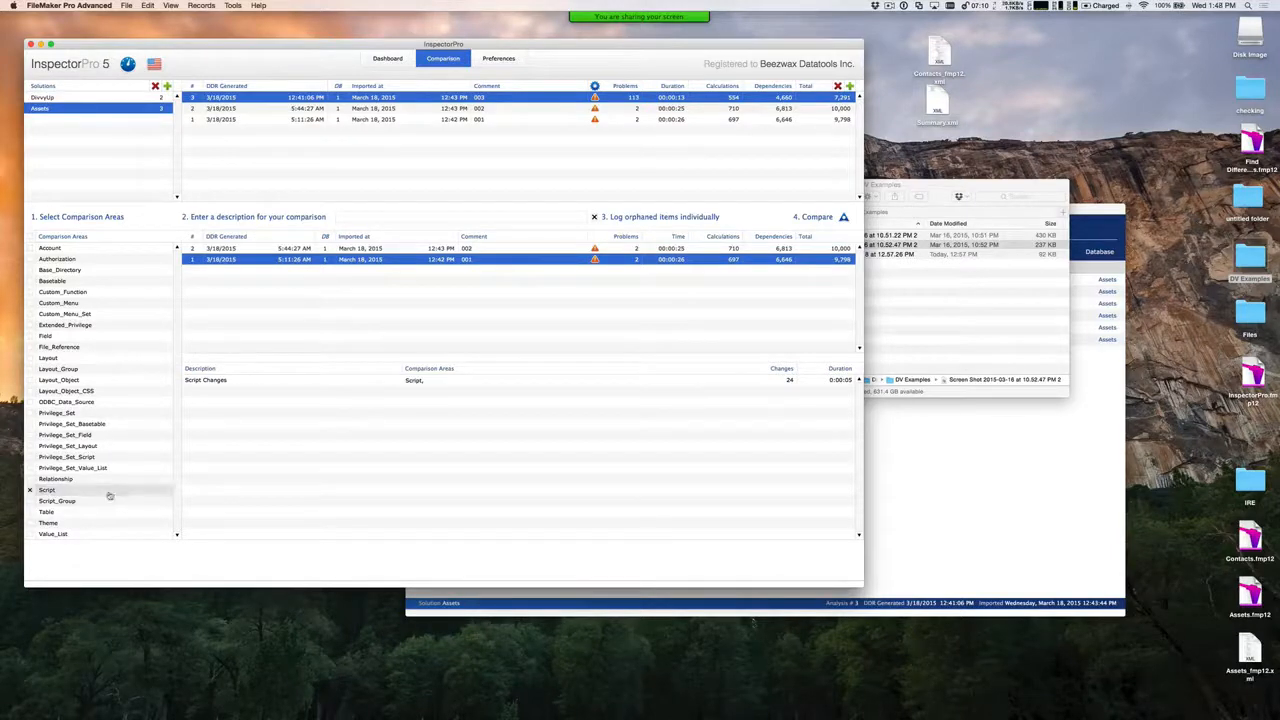
left_click(55, 496)
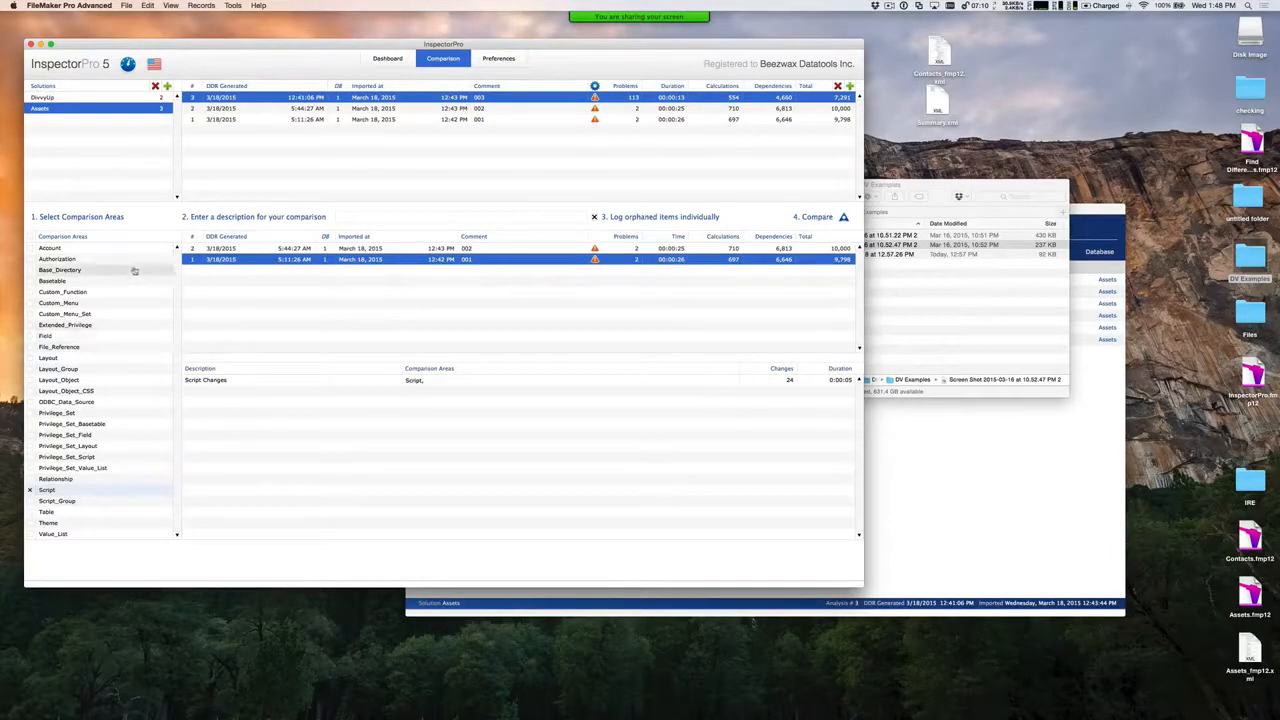
Describe the Assets comparison as "Script Changes" and run it to produce the comparison report
left_click(371, 216)
type("S")
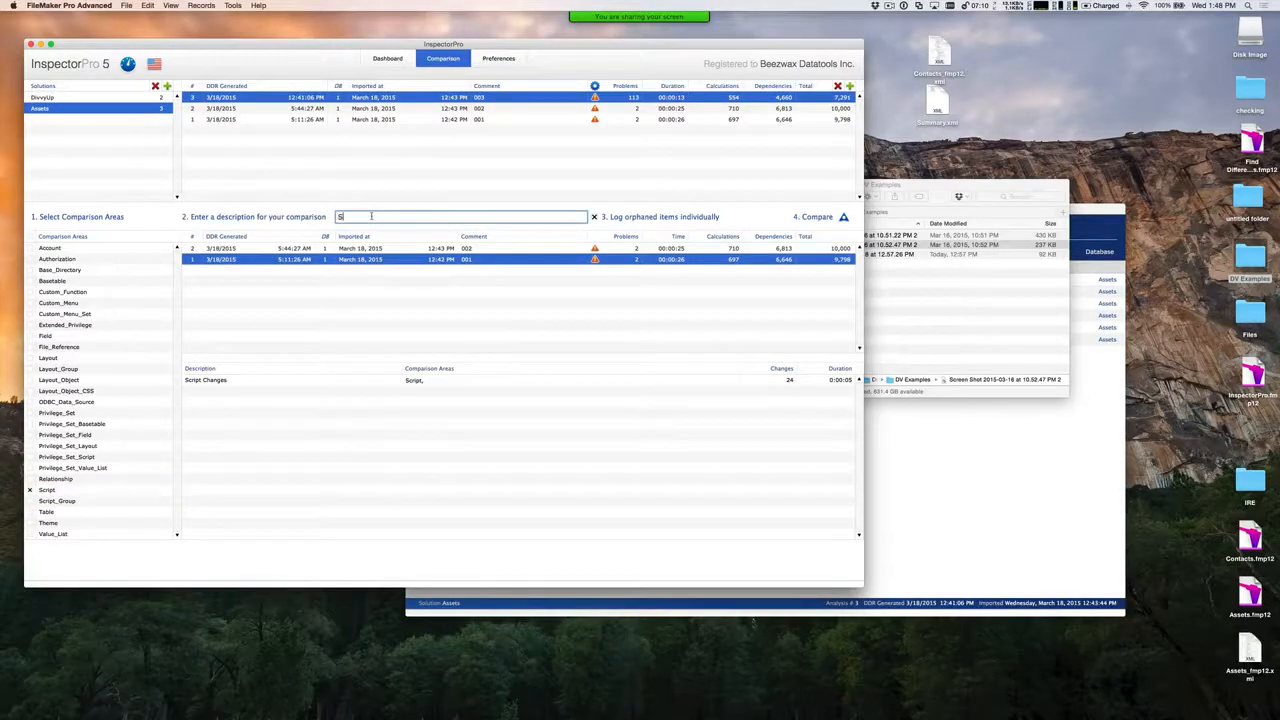
type("ca")
type("ript C")
type("hanges")
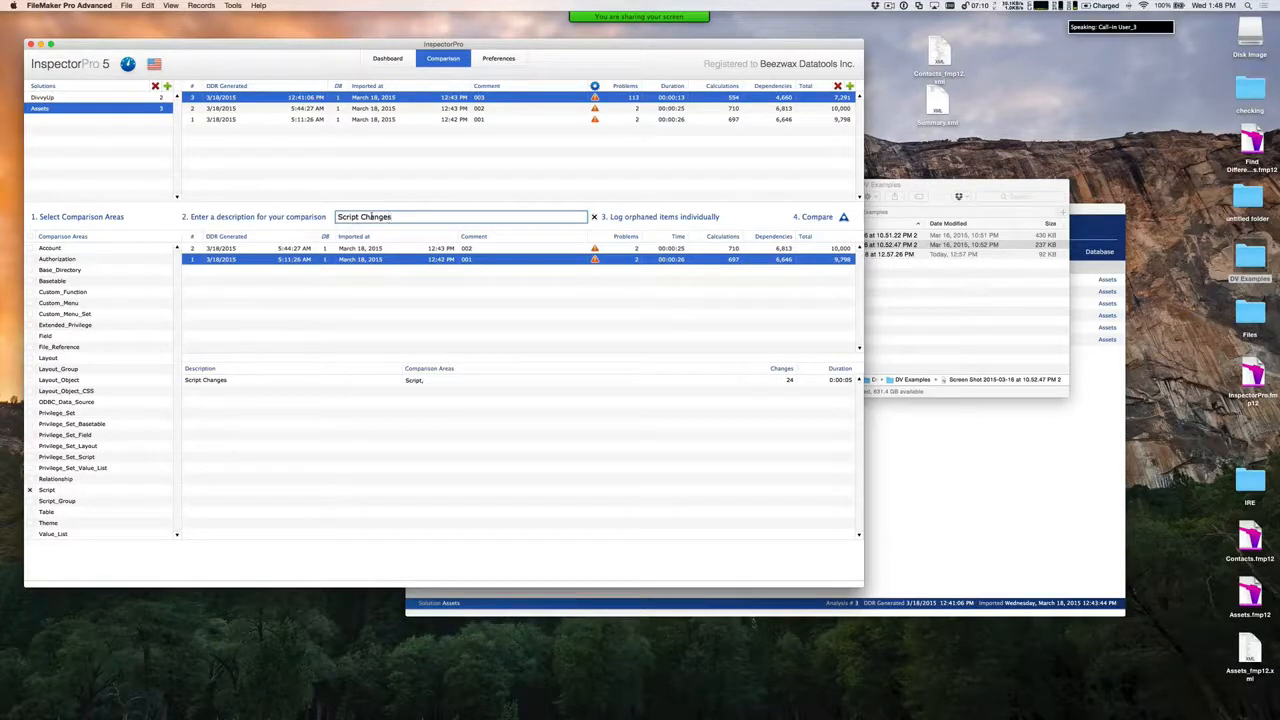
left_click(843, 218)
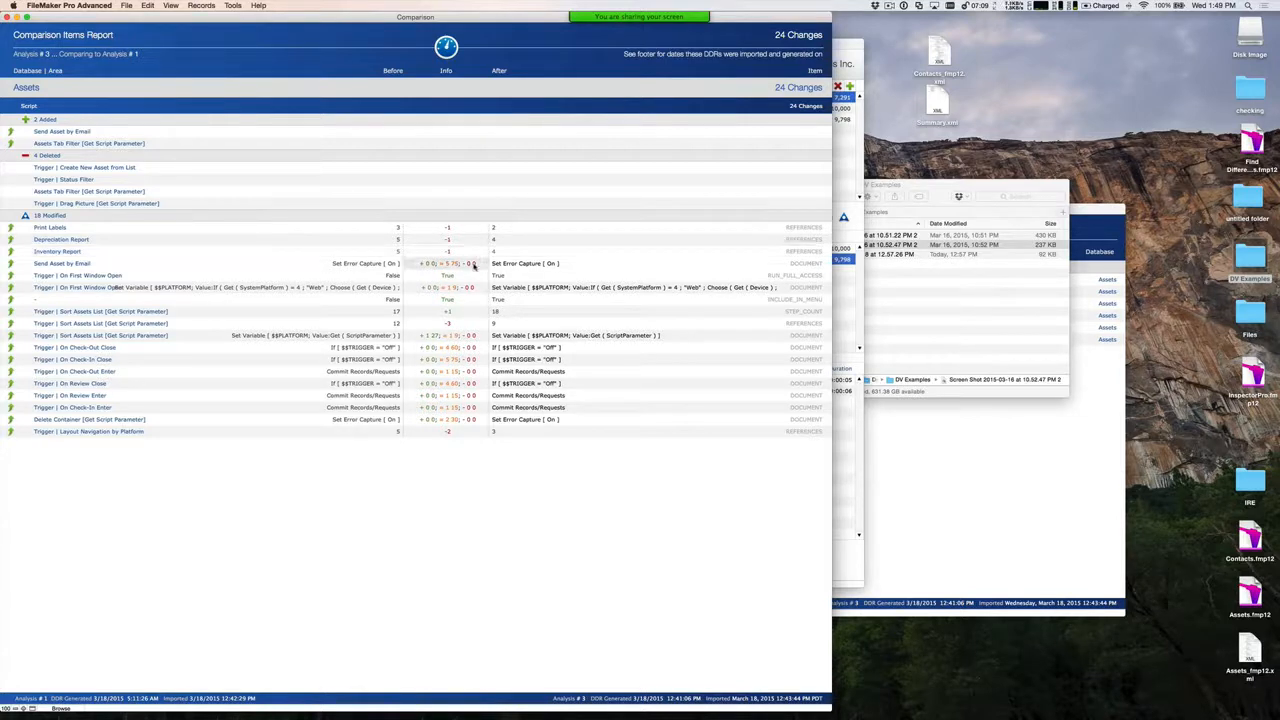
View the before and after document text of Send Asset by Email, and move the report window to uncover the comparison setup
mouse_move(465, 265)
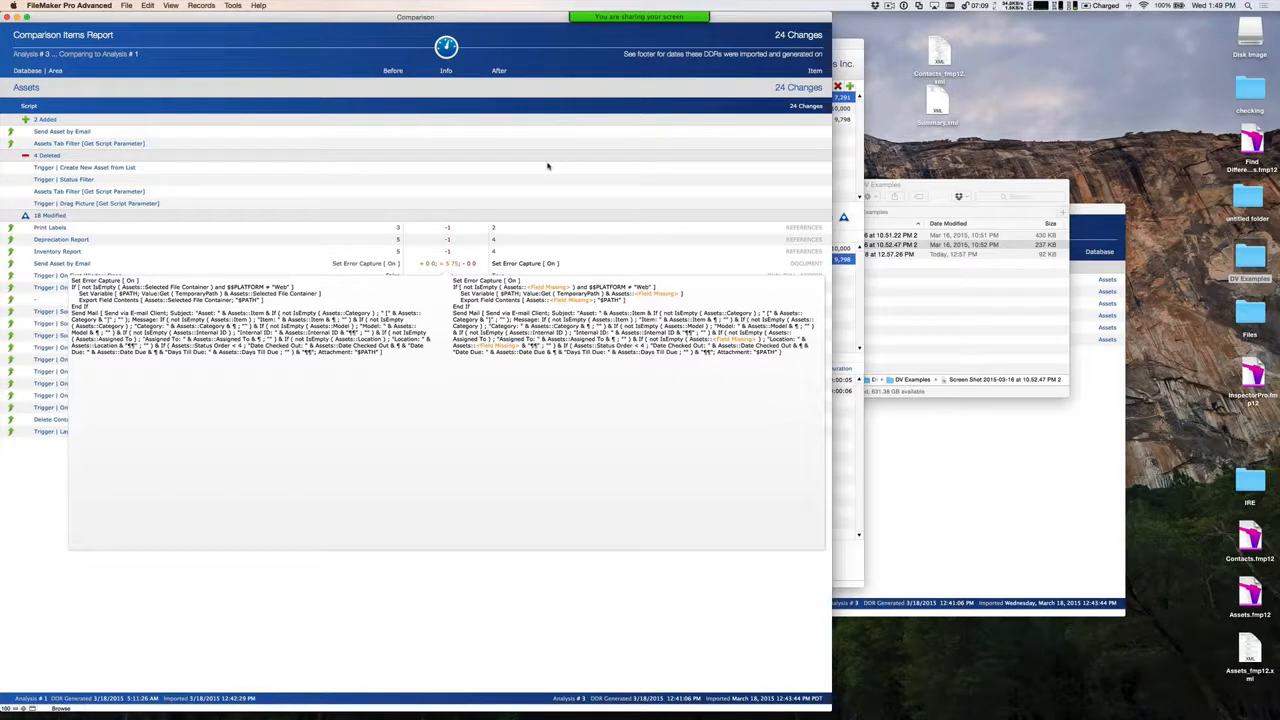
left_click(547, 166)
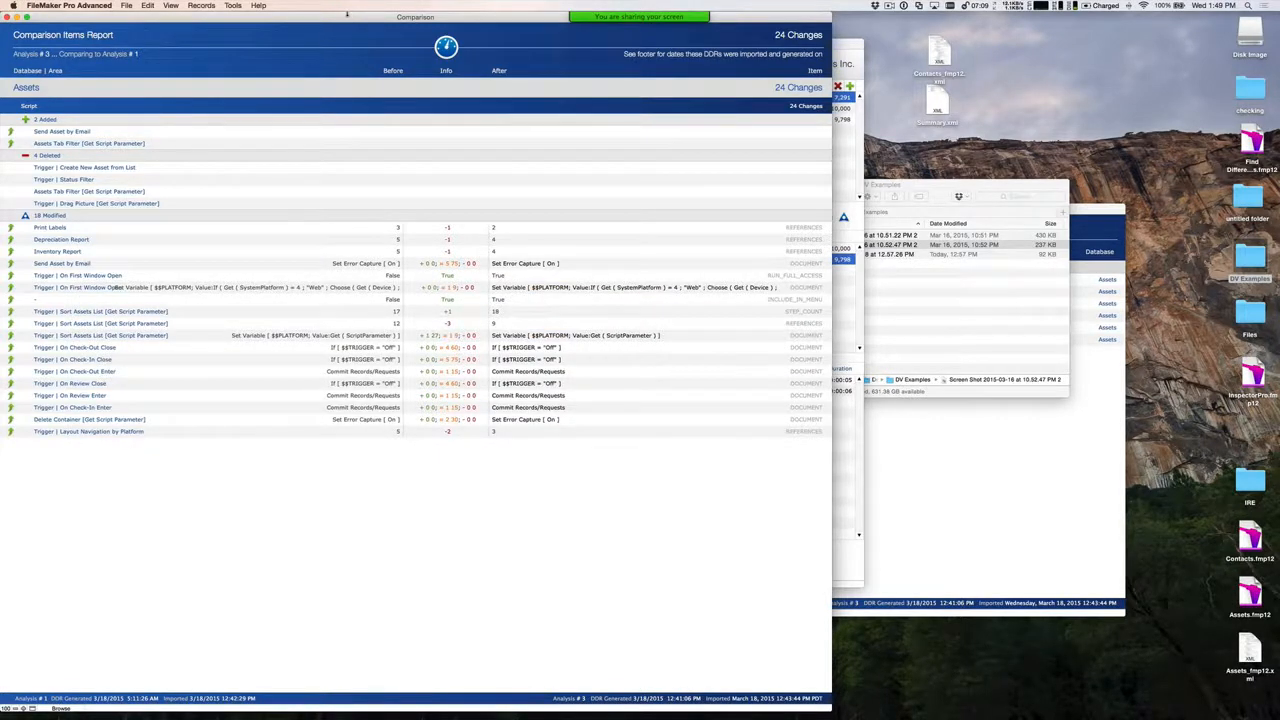
left_click_drag(347, 14, 699, 131)
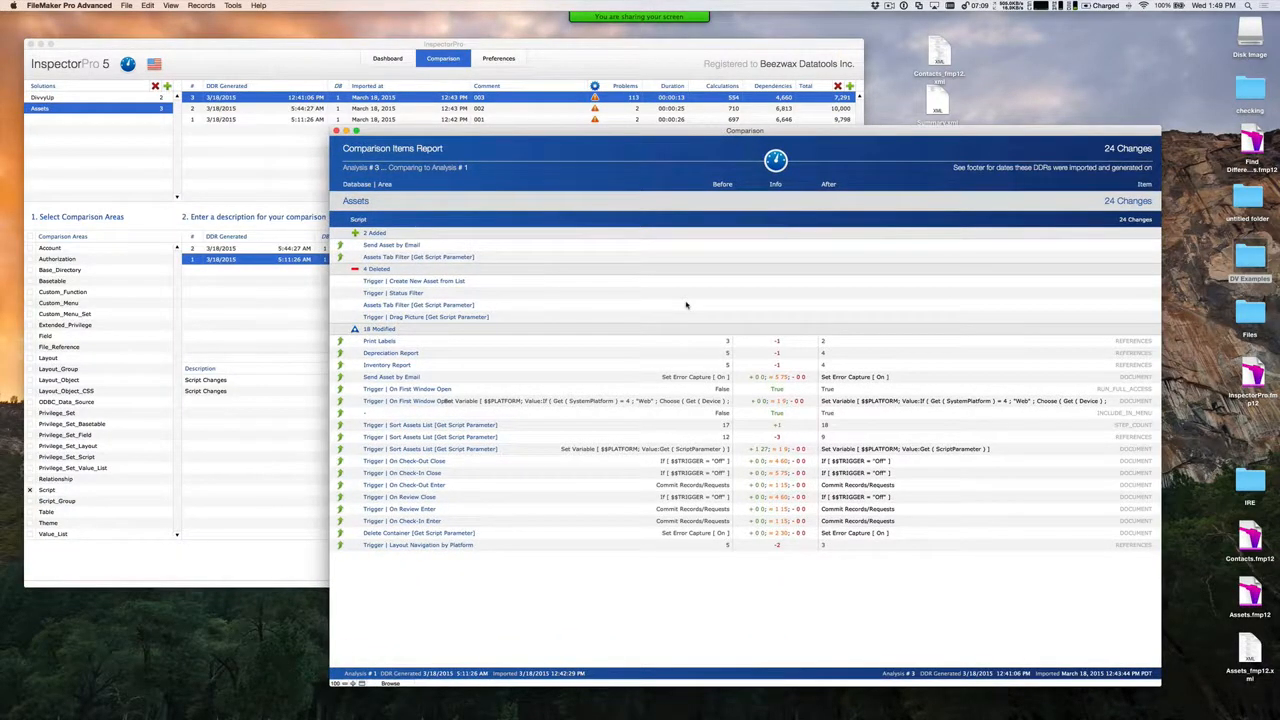